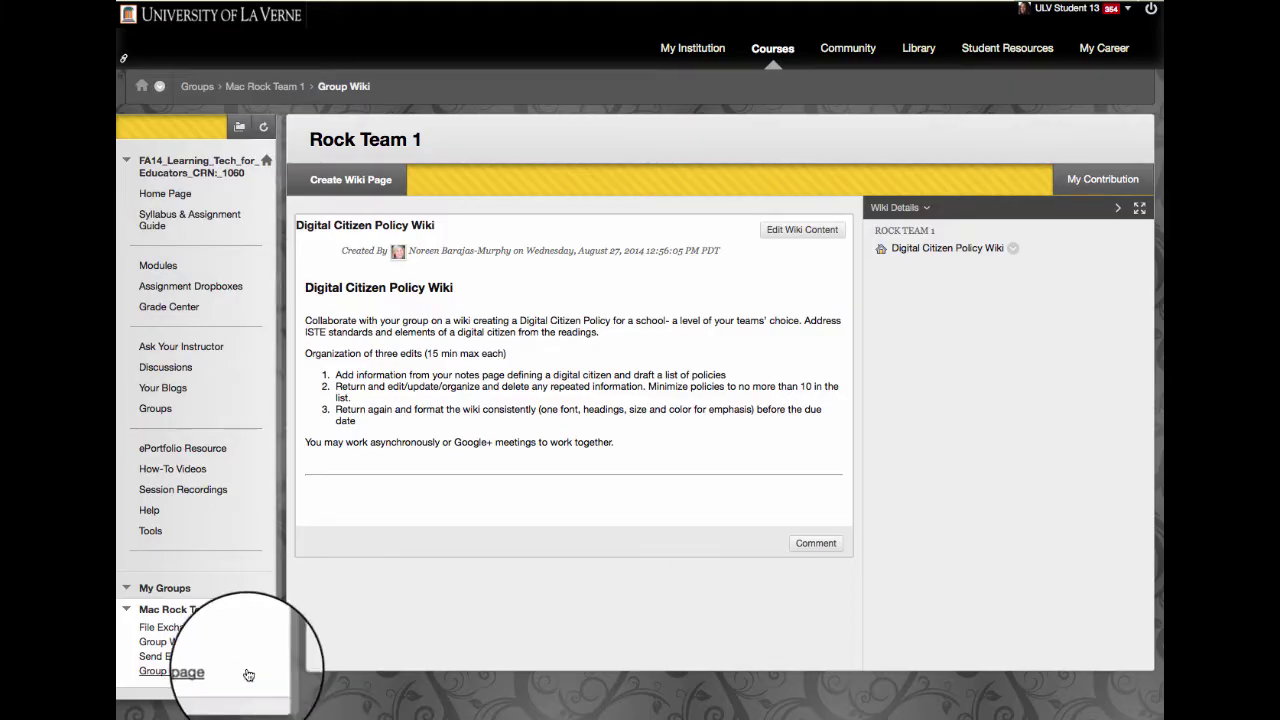
Step: Reopen the Group Wiki page to edit the Digital Citizen Policy Wiki content
left_click(160, 645)
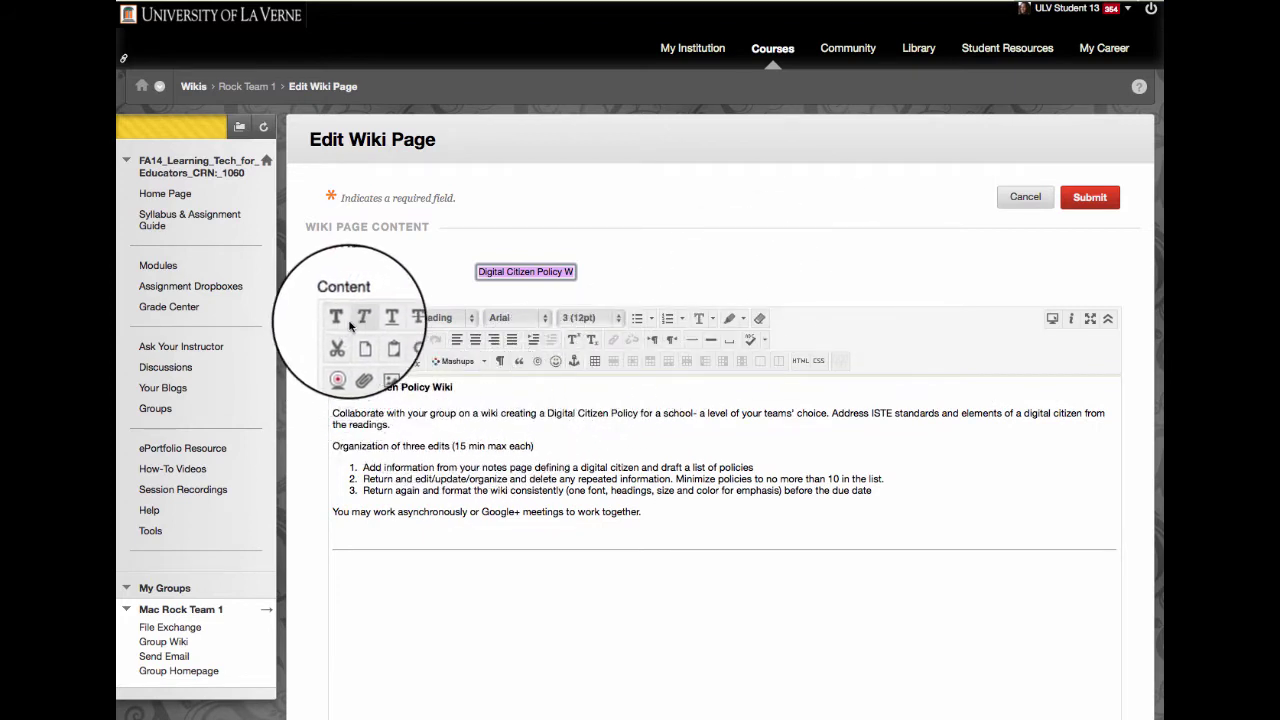
left_click(528, 320)
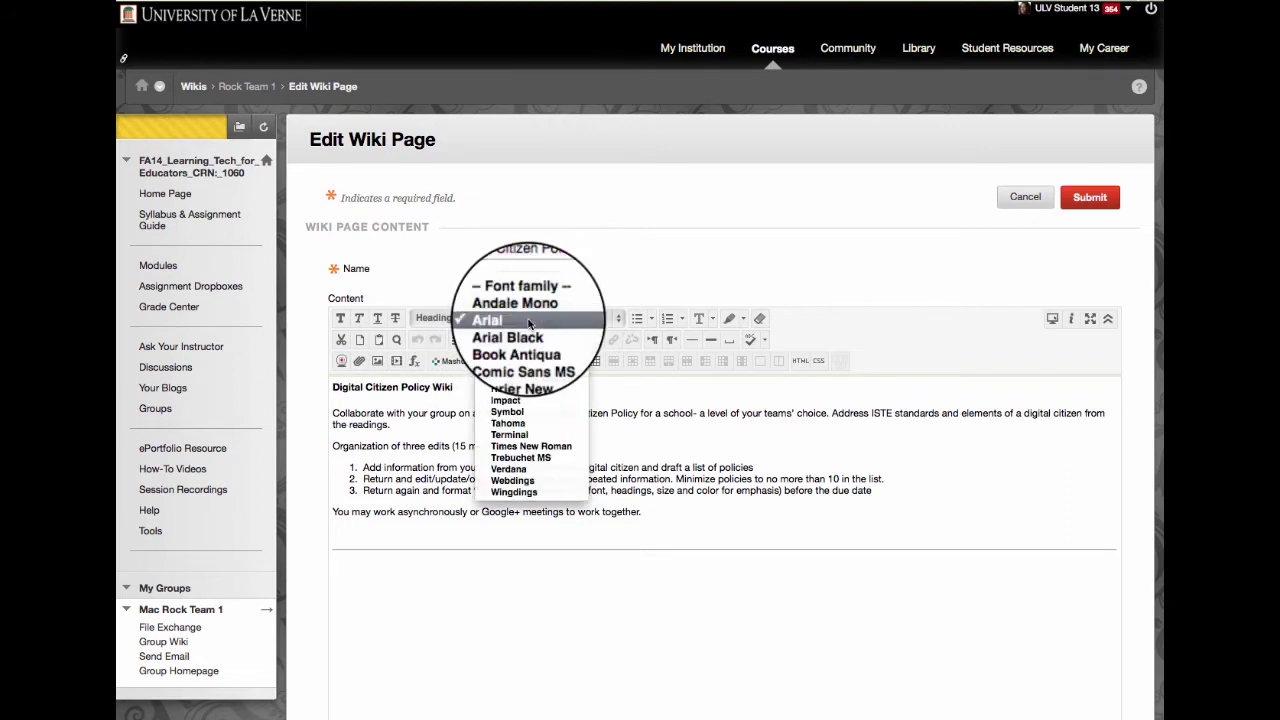
left_click(528, 320)
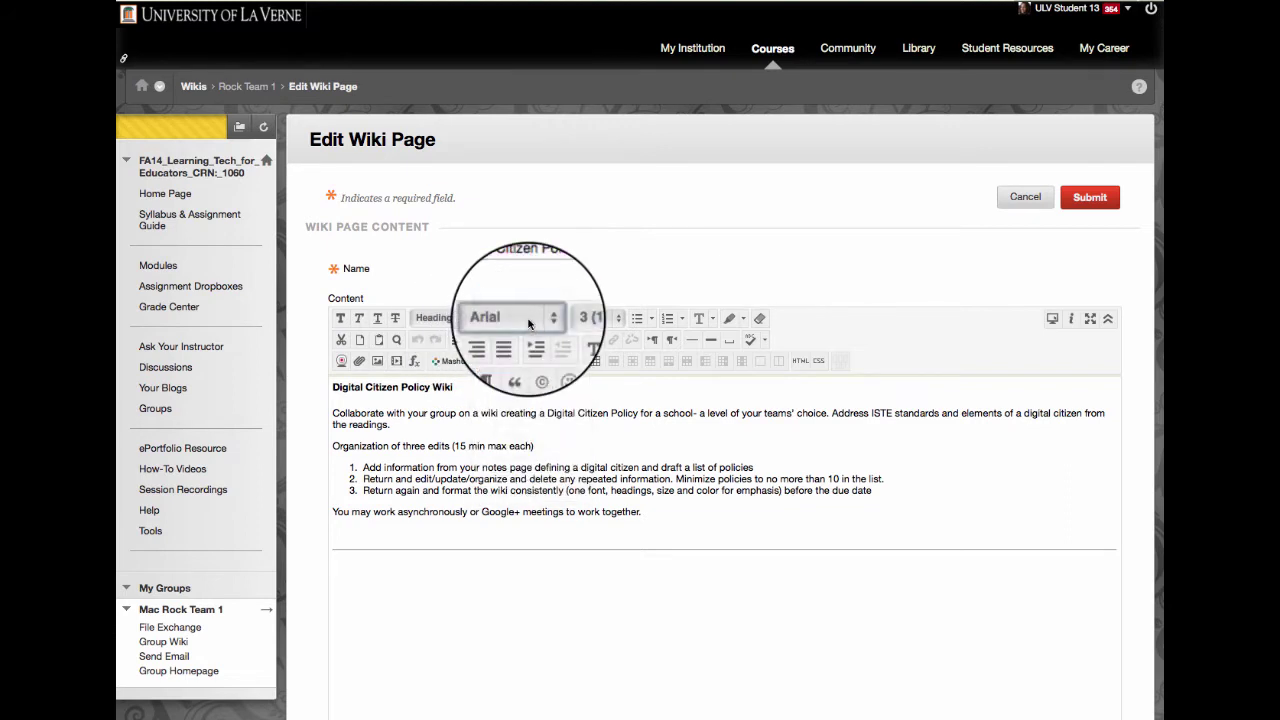
left_click(595, 318)
left_click(595, 320)
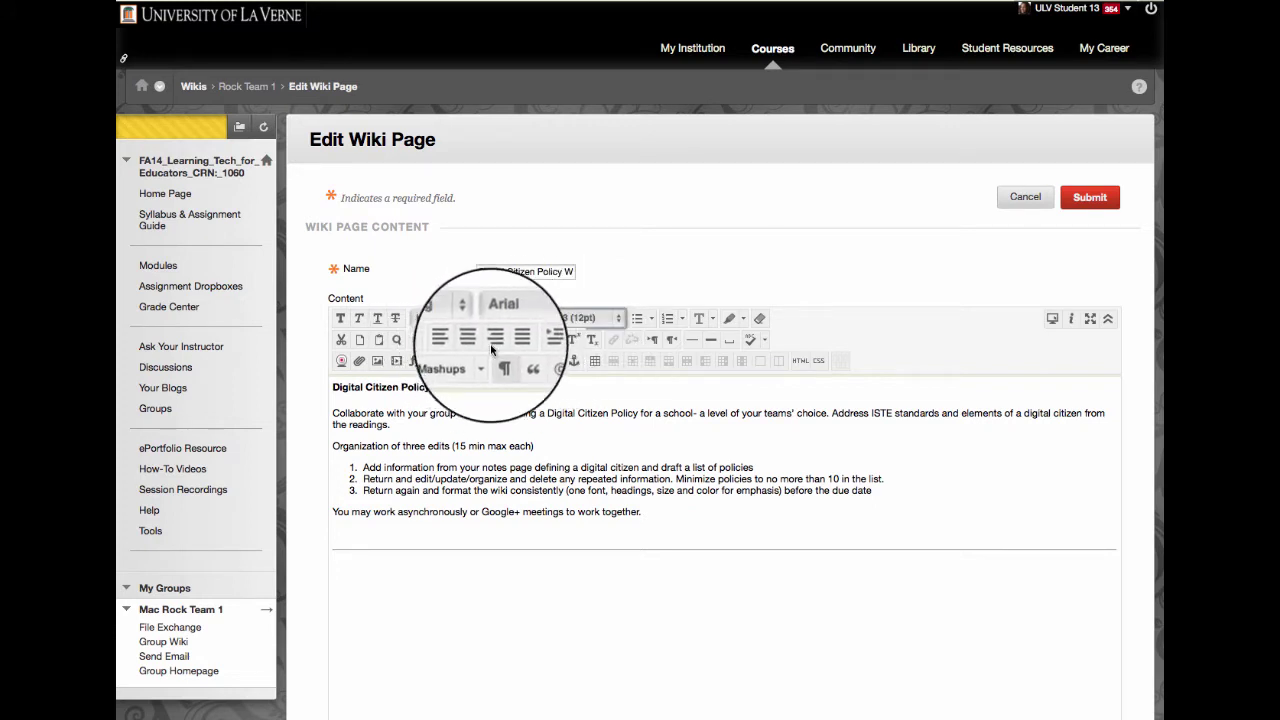
left_click(517, 435)
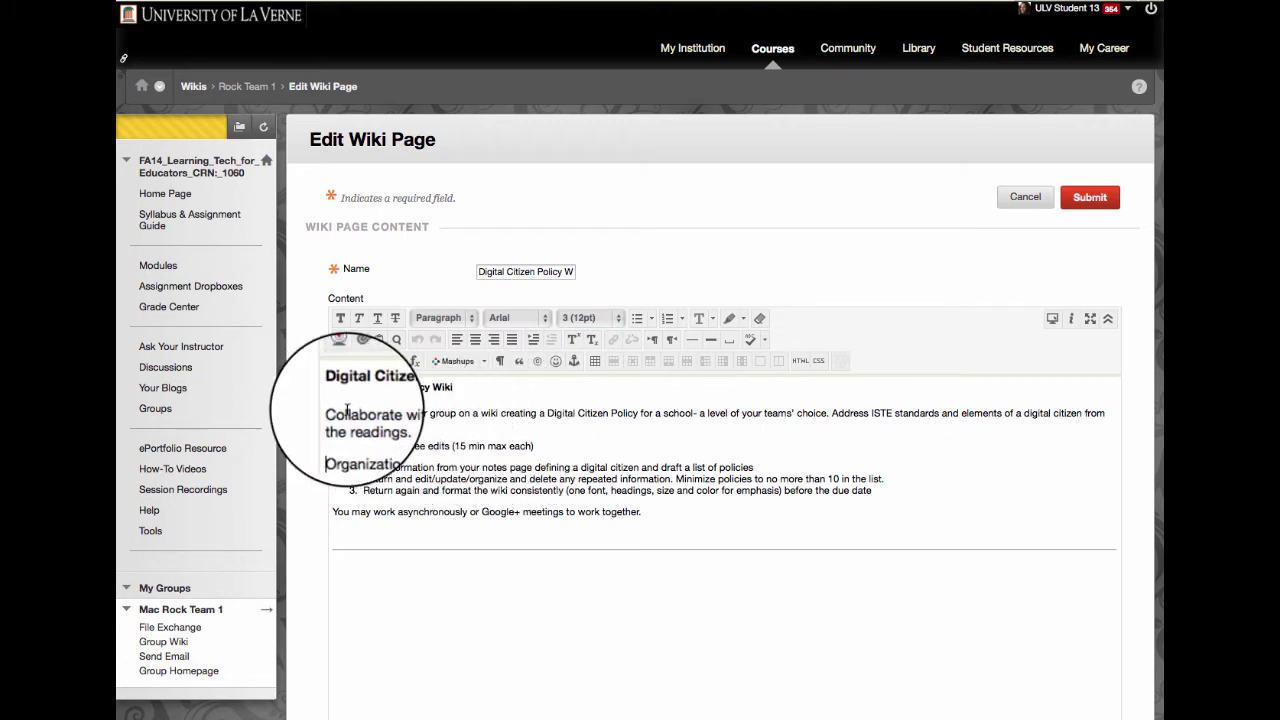
Step: Make 'Organization of three edits' bold at 14pt and insert a horizontal line above it
left_click_drag(590, 448, 334, 447)
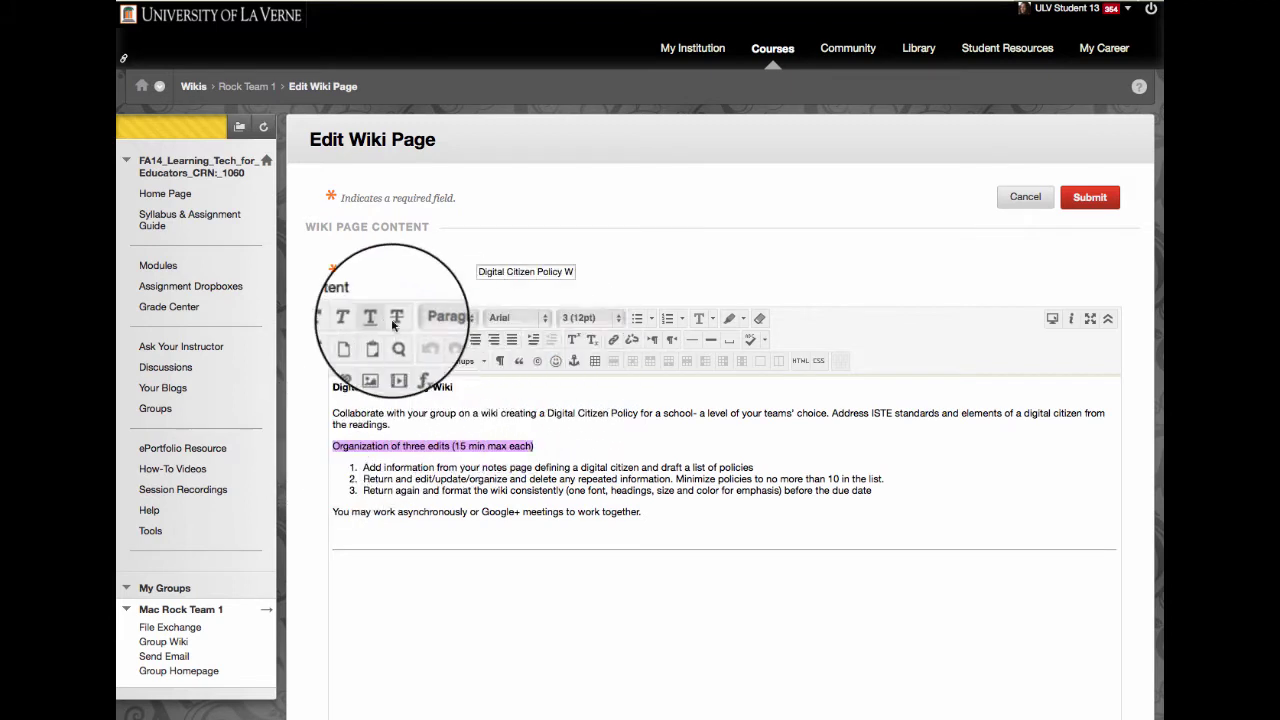
left_click(341, 318)
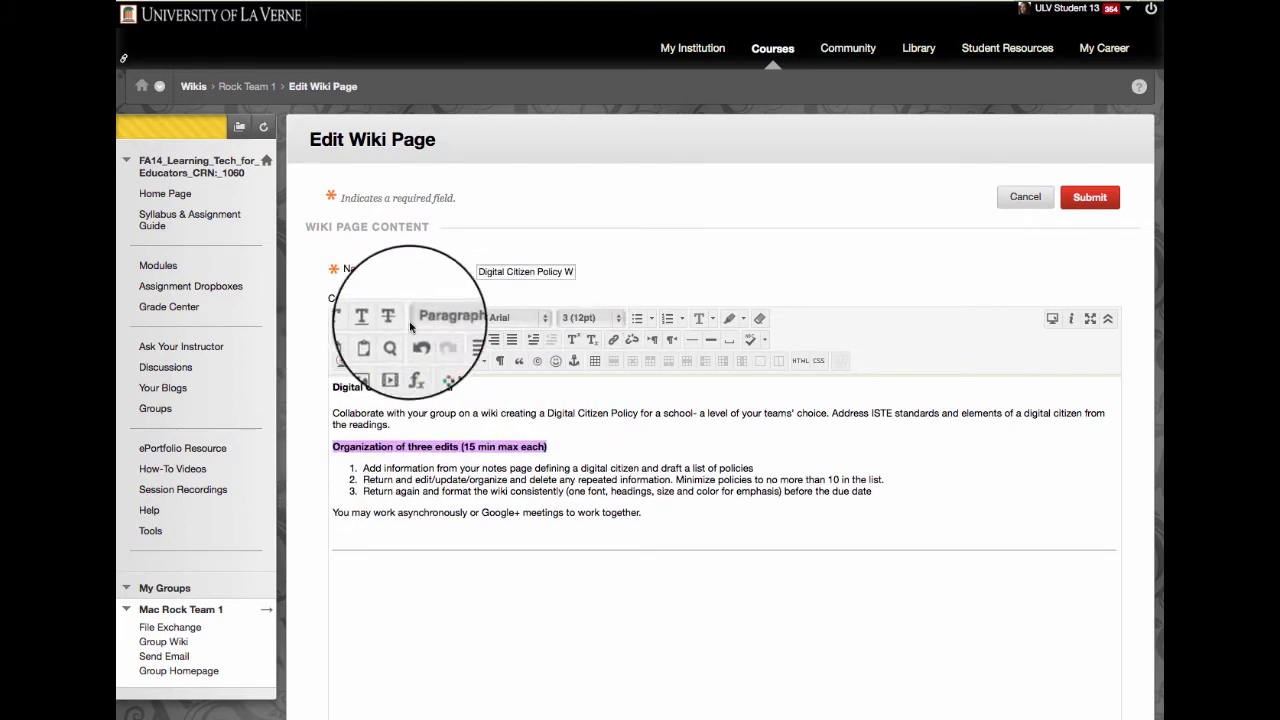
left_click(579, 319)
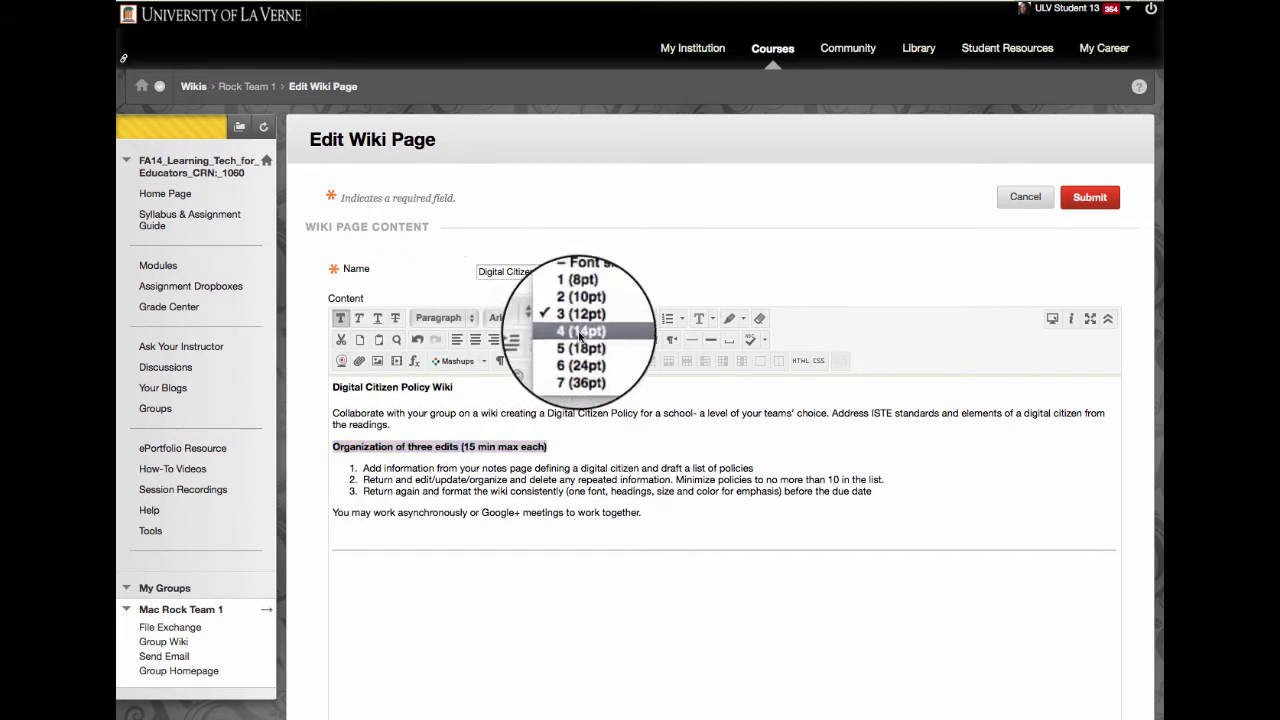
left_click(580, 331)
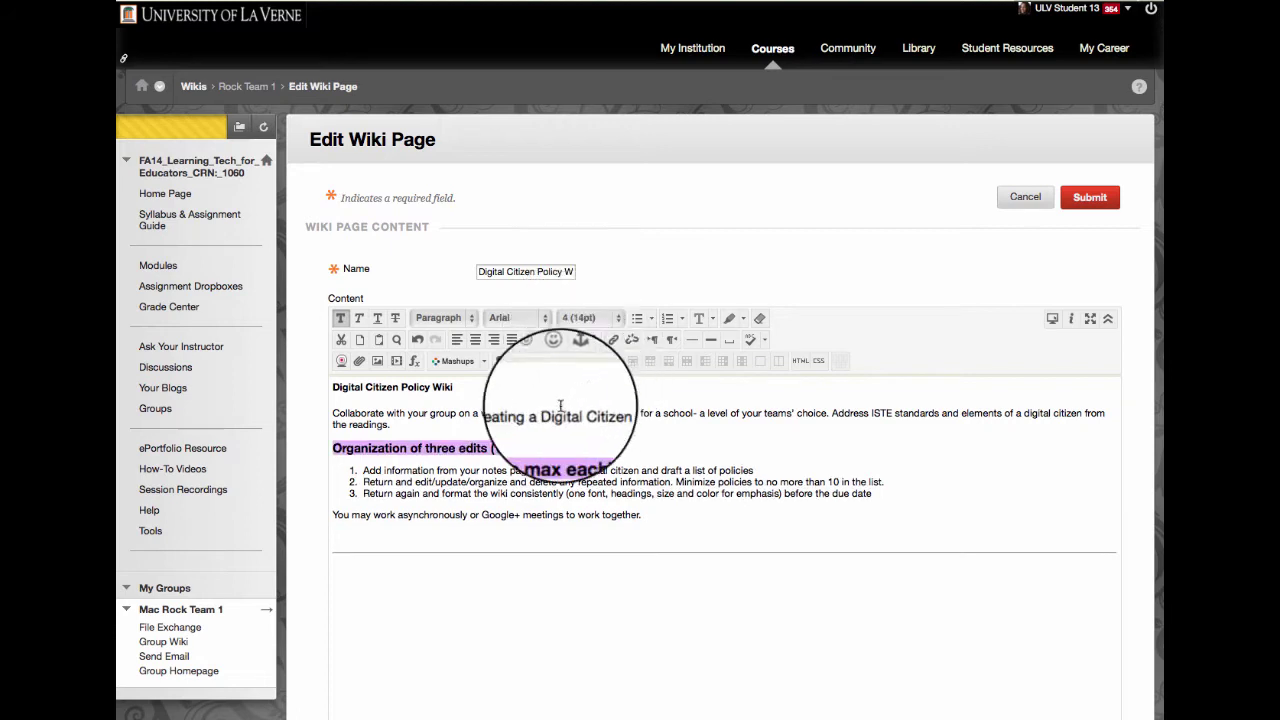
left_click(333, 448)
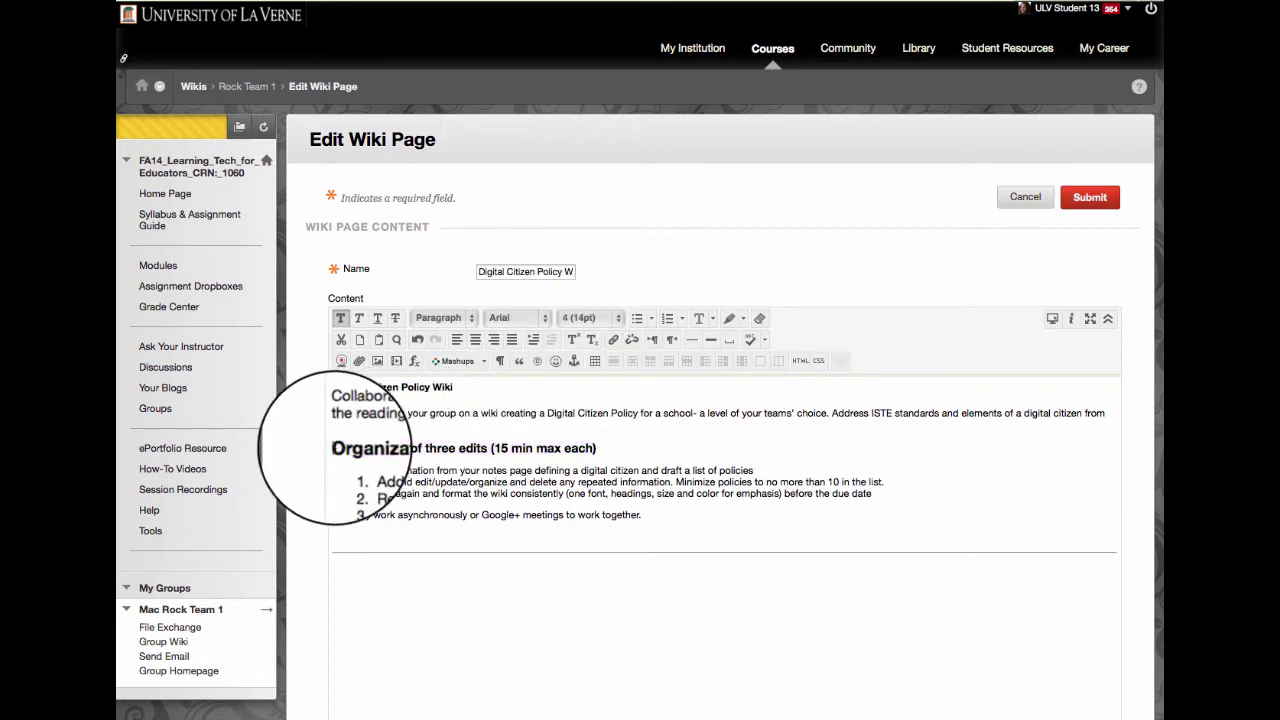
left_click(692, 341)
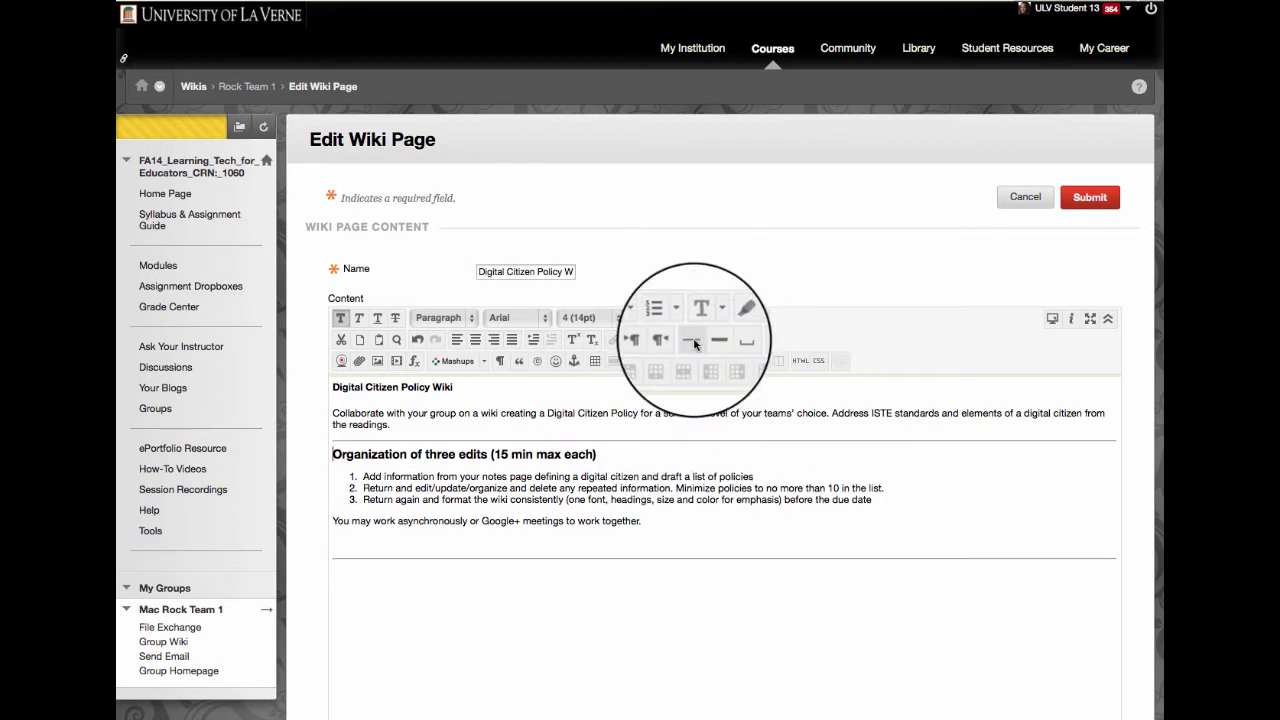
Step: Insert the skyline photo from the computer with the description 'Helps with Screen readers'
left_click(380, 365)
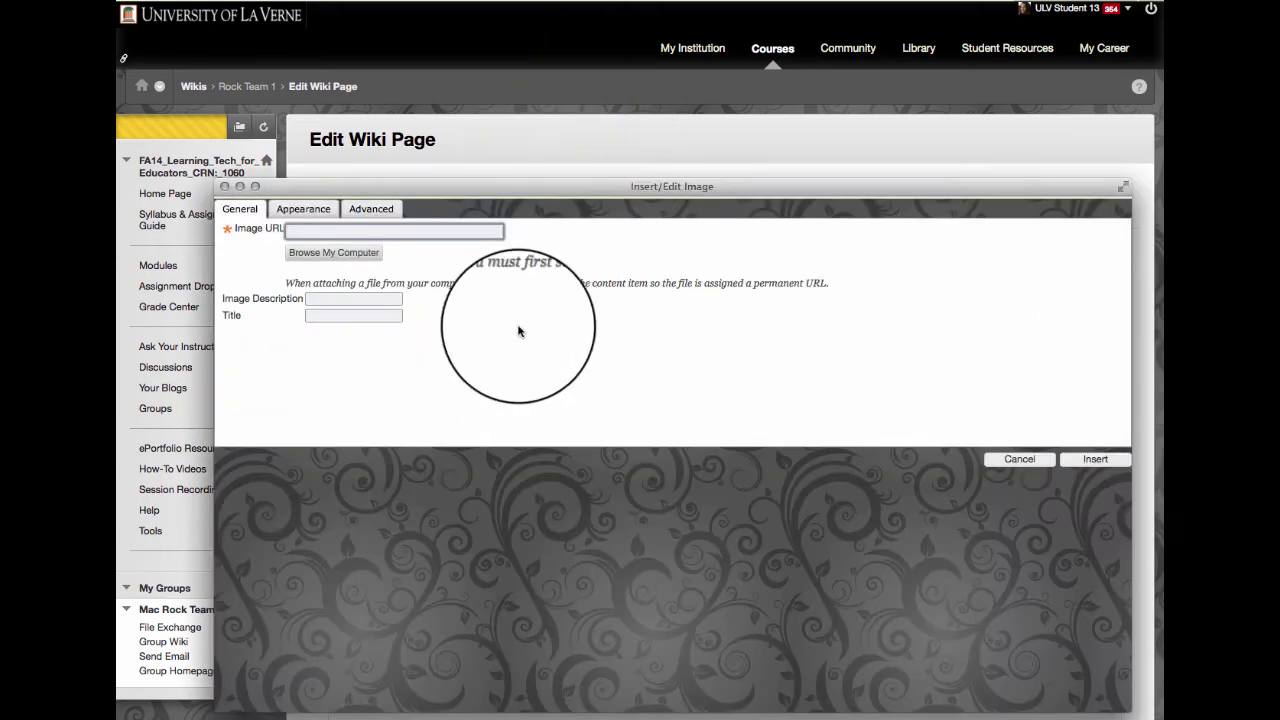
left_click(321, 251)
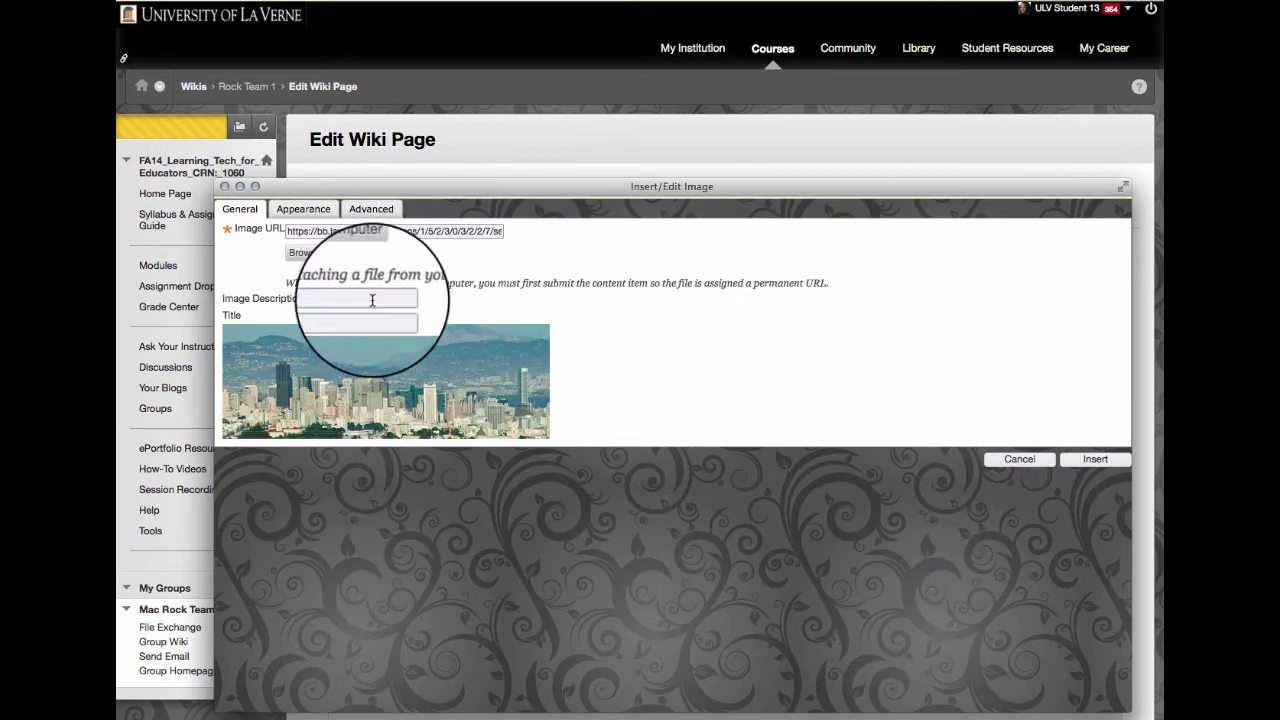
left_click(372, 300)
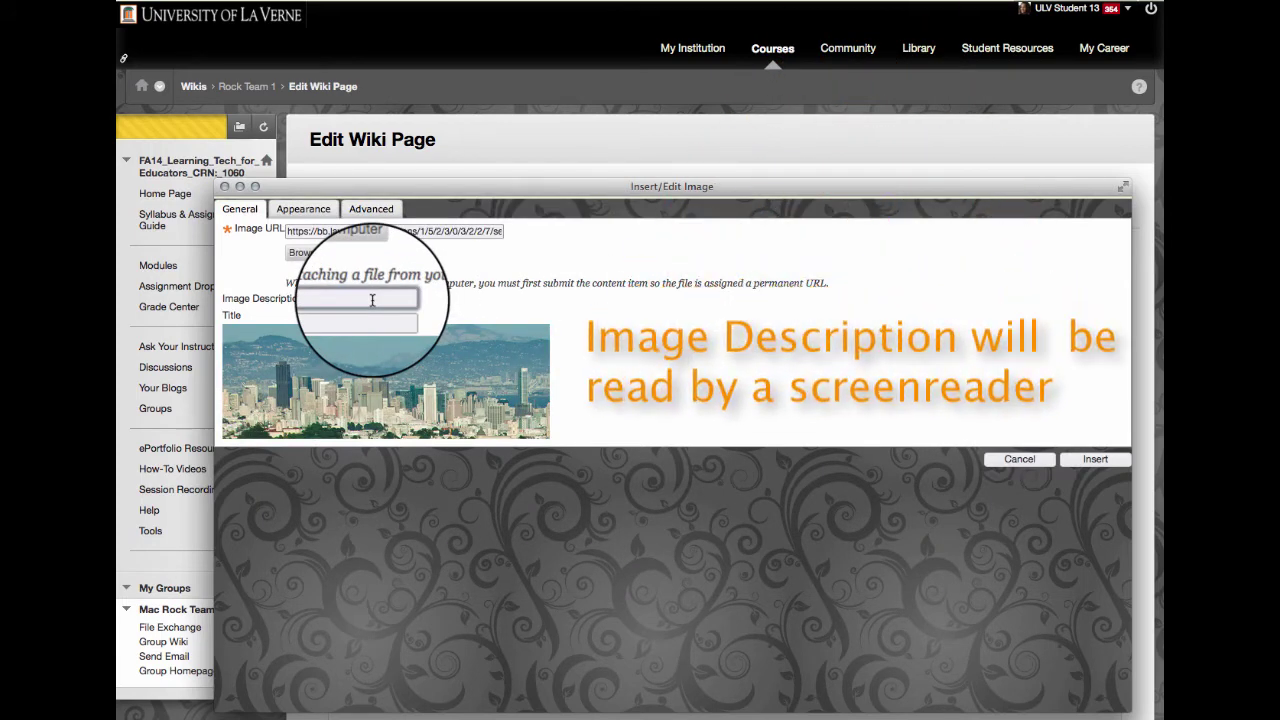
type("Helps with Scre")
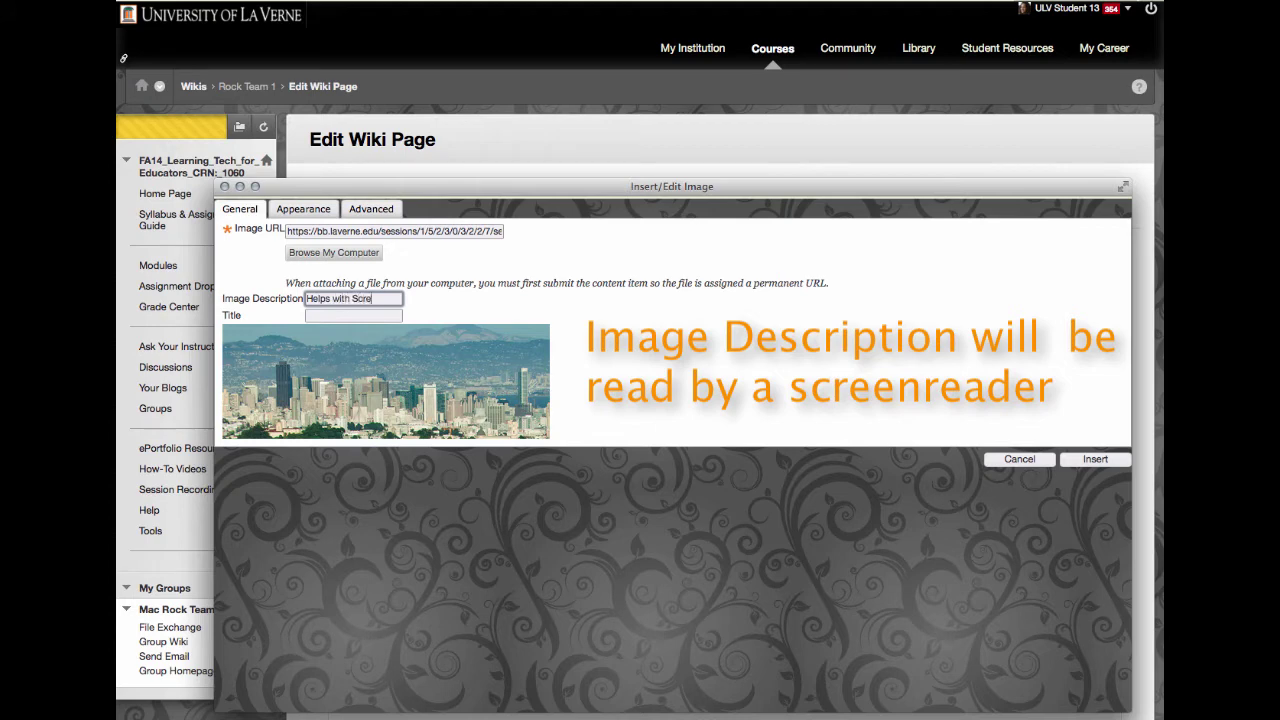
type("enreaders")
left_click(372, 298)
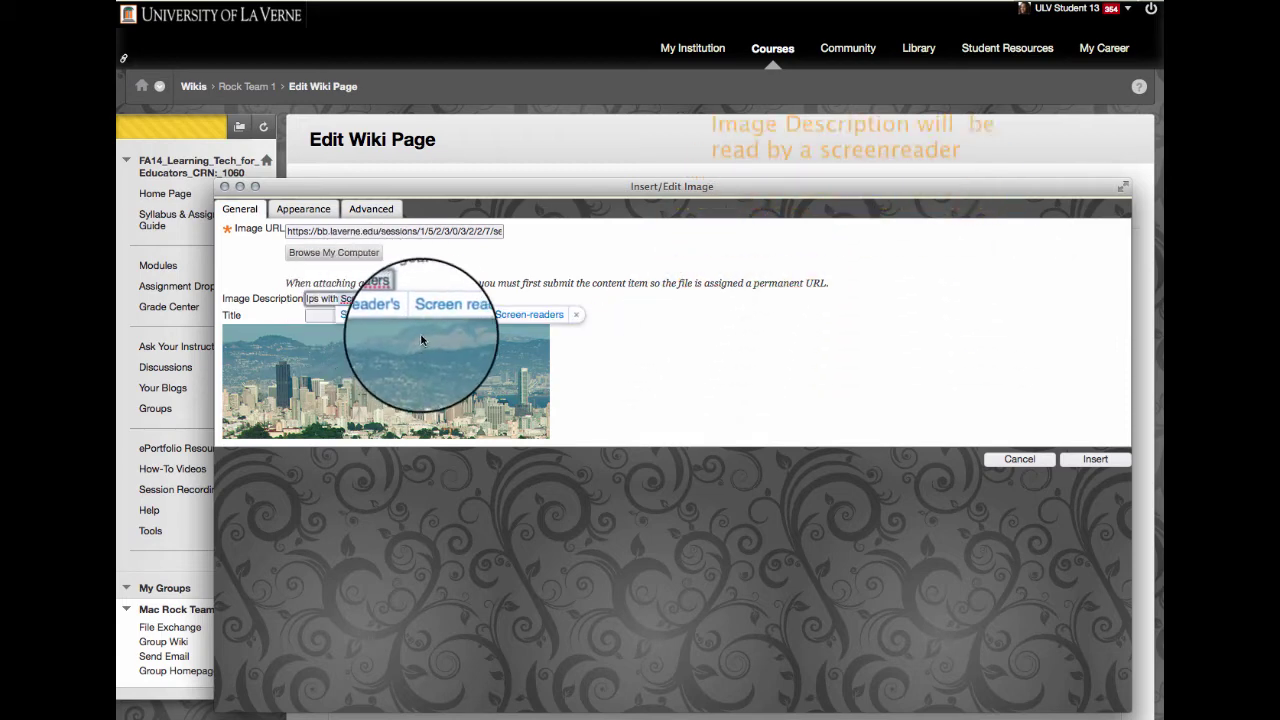
left_click(450, 314)
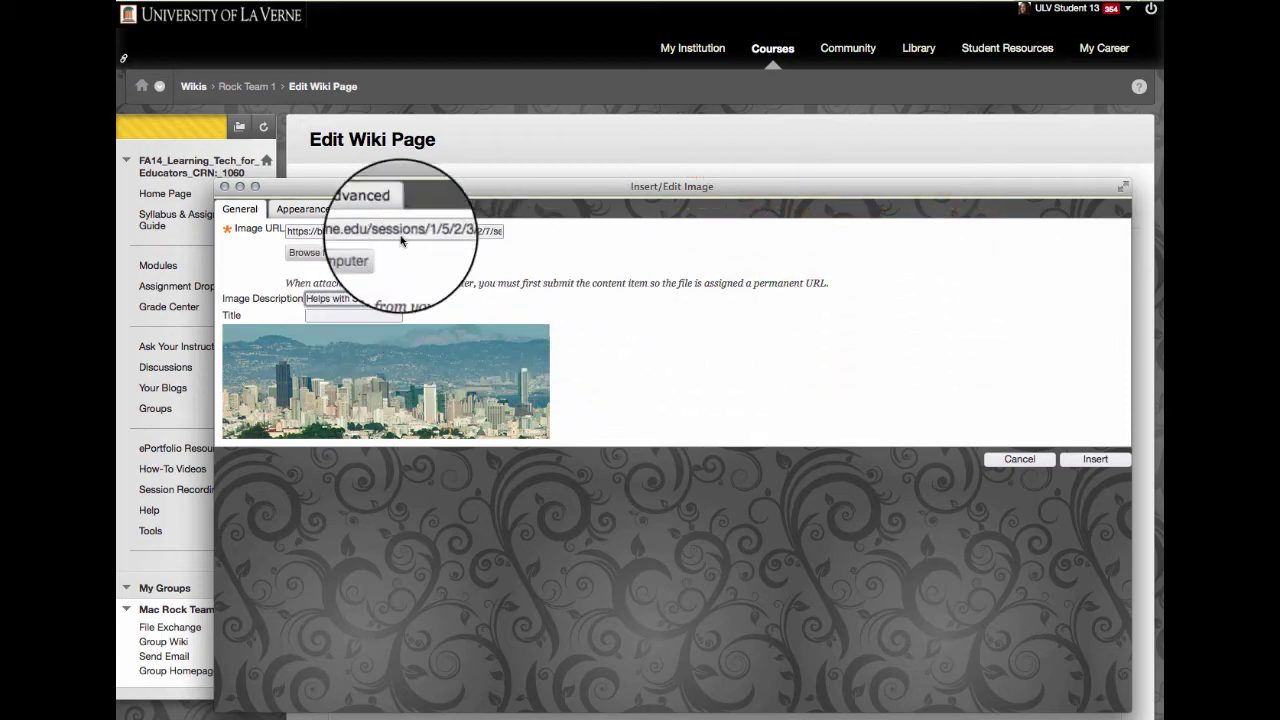
Step: Set the image alignment to Right and width to 450 with proportions constrained
left_click(300, 212)
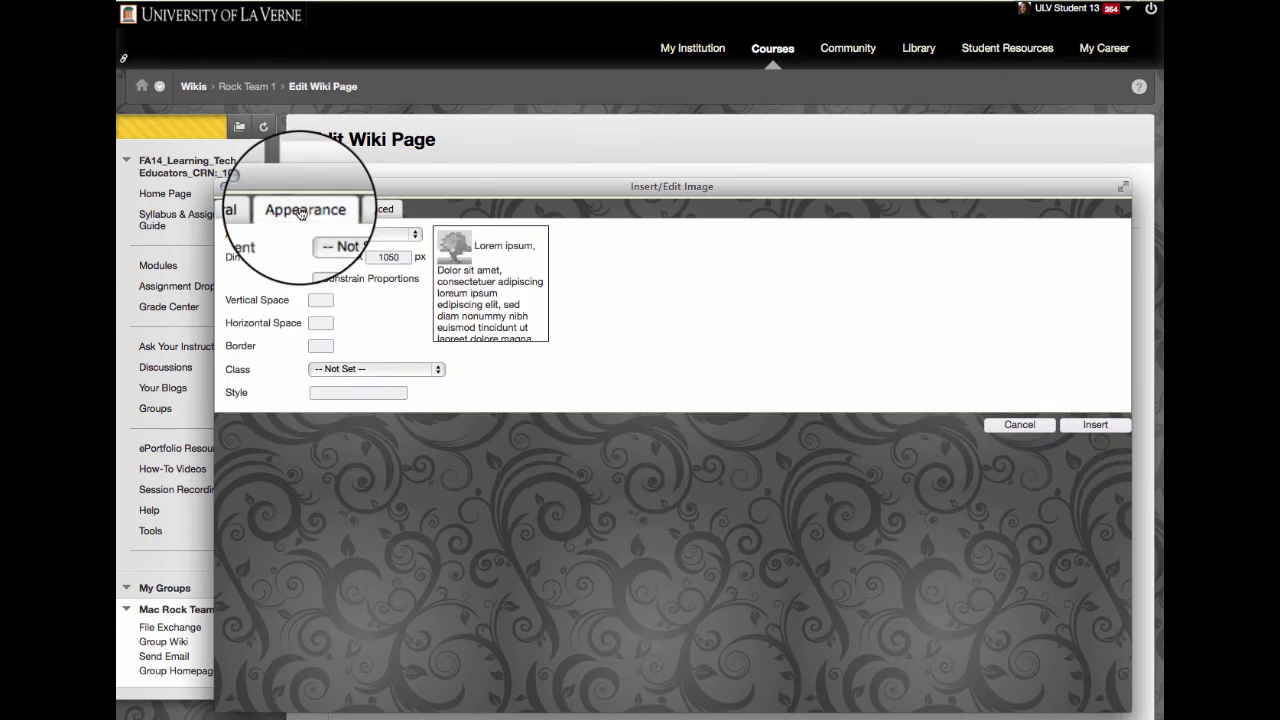
left_click(412, 236)
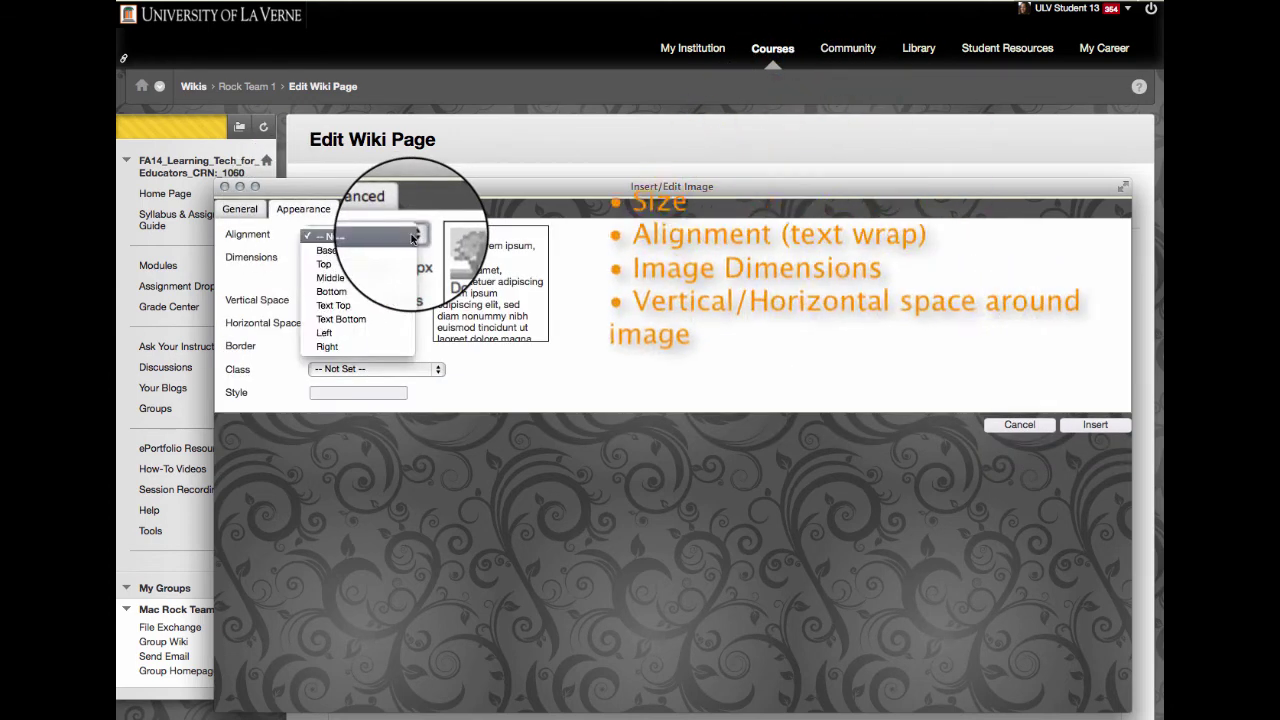
left_click(379, 344)
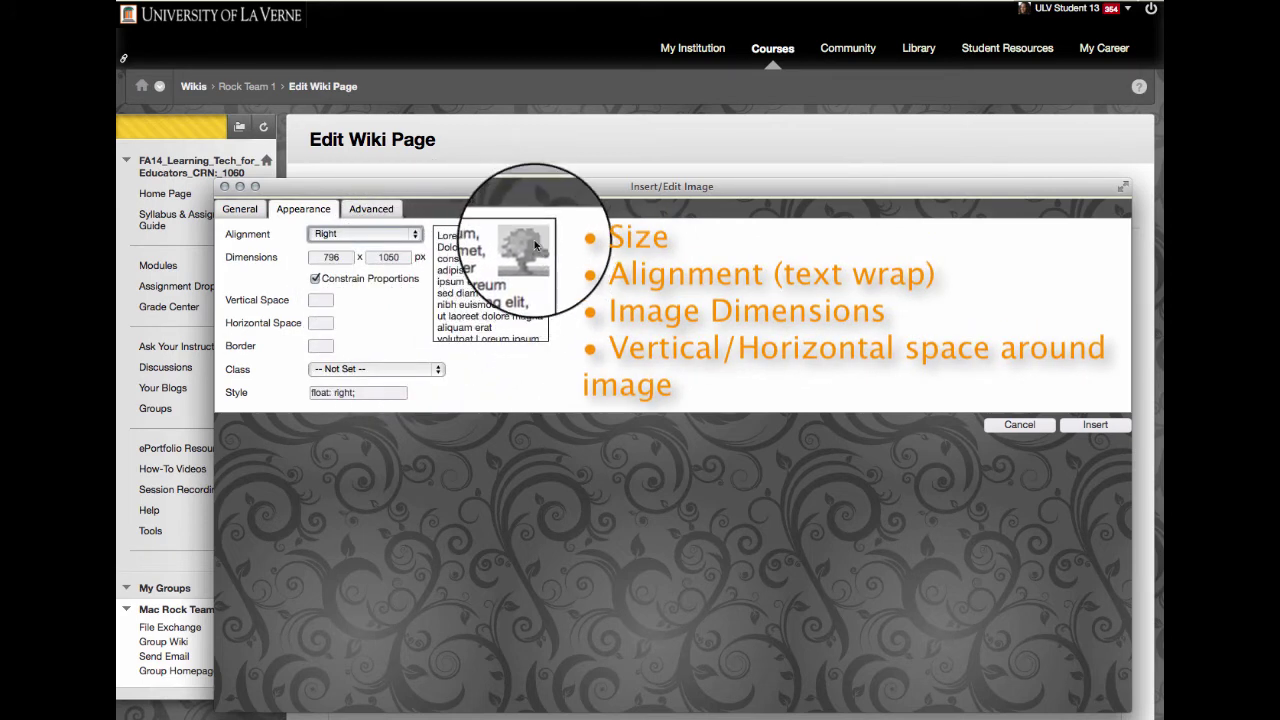
double_click(336, 258)
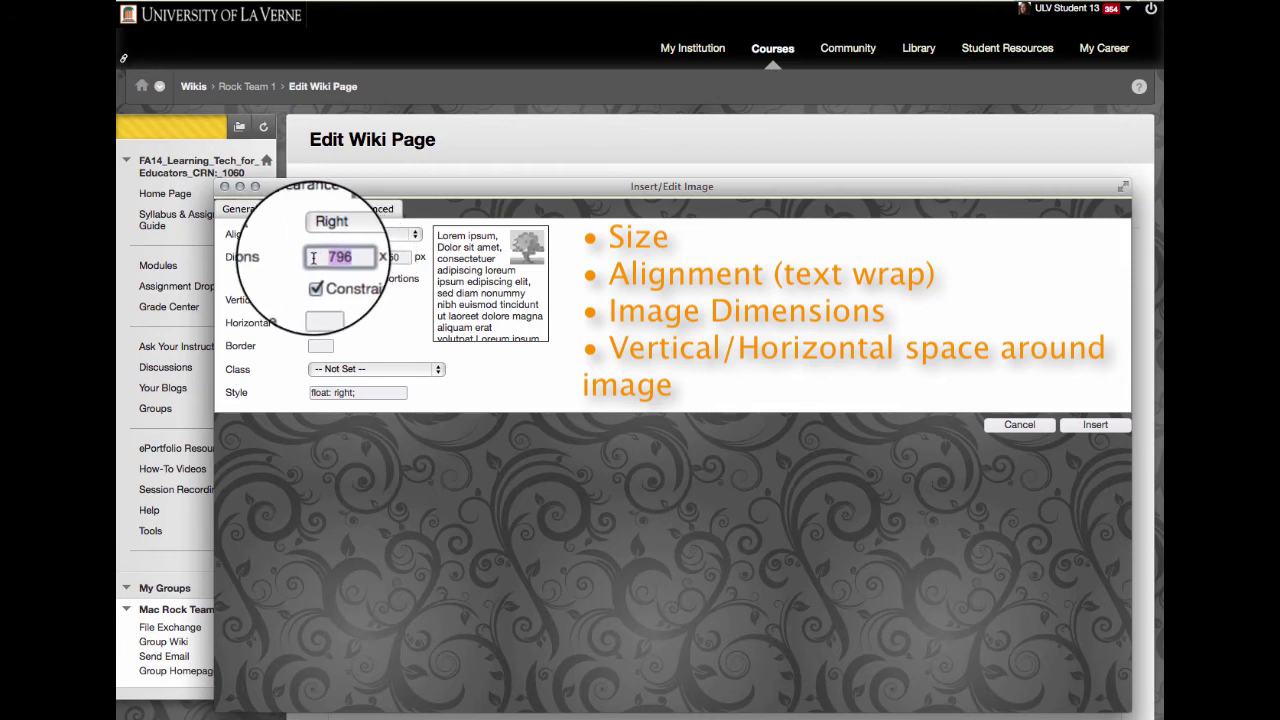
type("450")
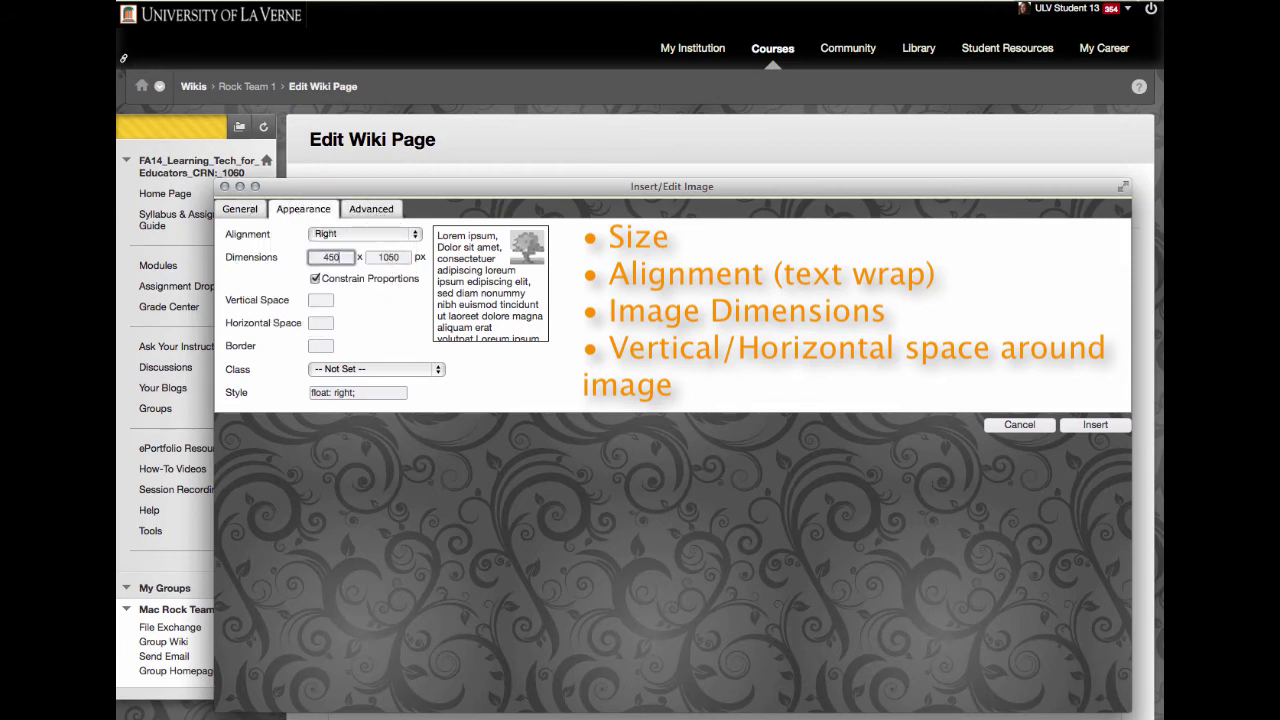
key("Tab")
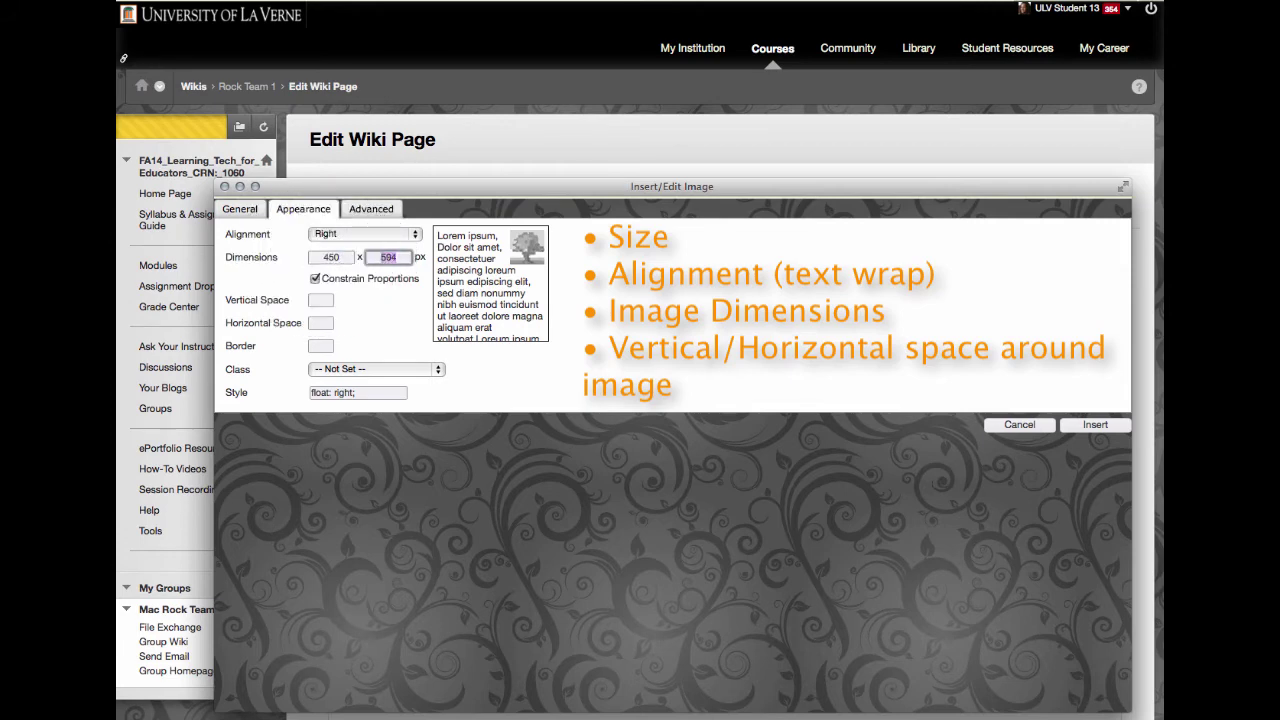
left_click(315, 280)
left_click(315, 280)
Step: Give the image 2 px vertical and 2 px horizontal spacing
left_click(320, 300)
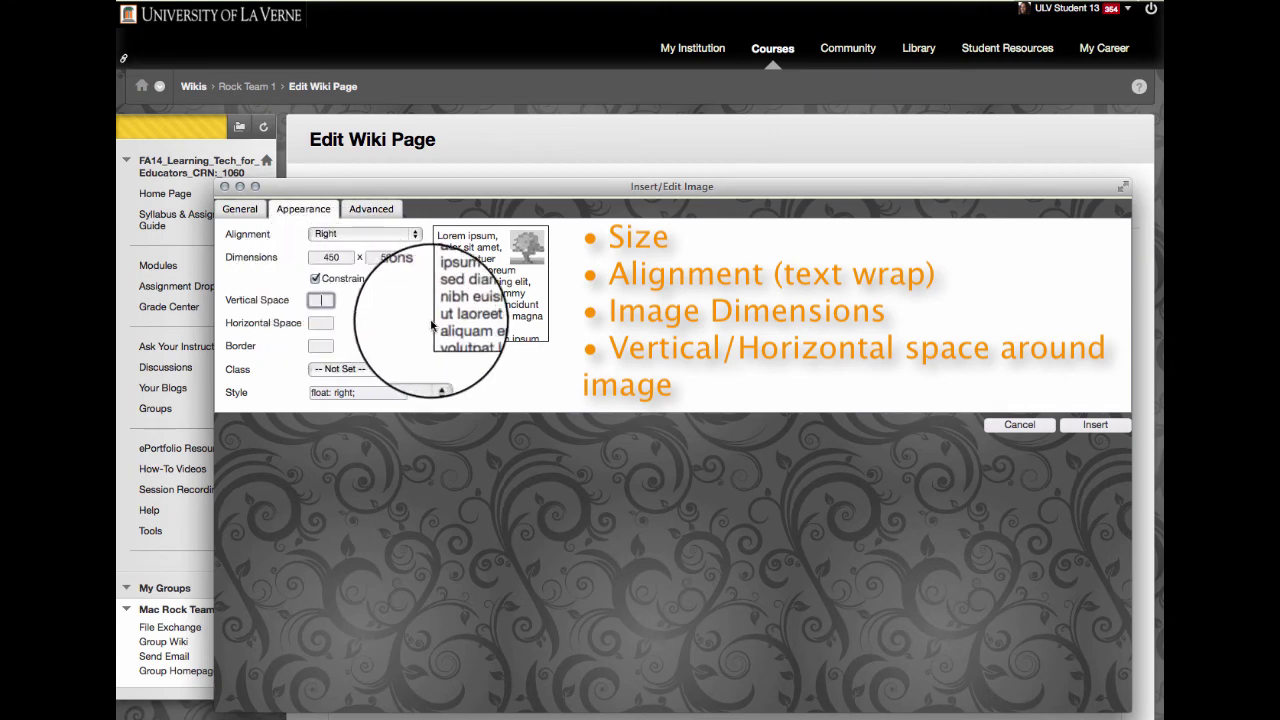
type("2")
left_click(320, 322)
type("2")
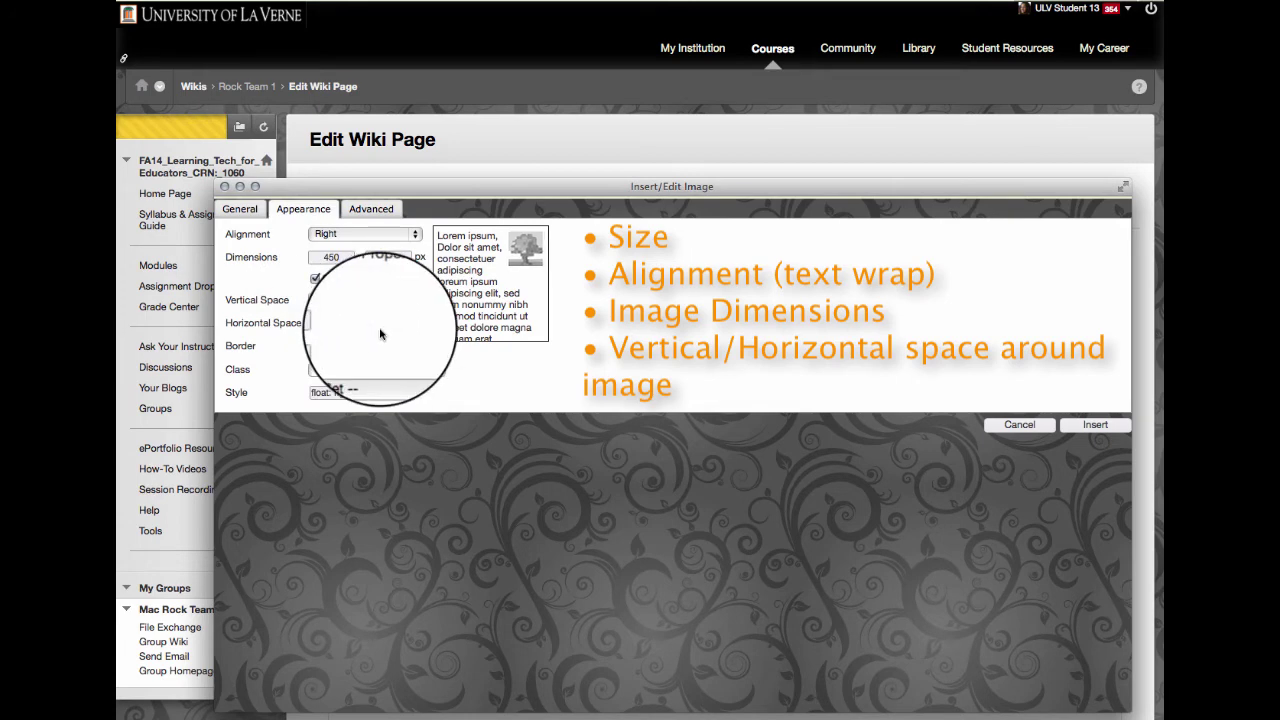
left_click(240, 209)
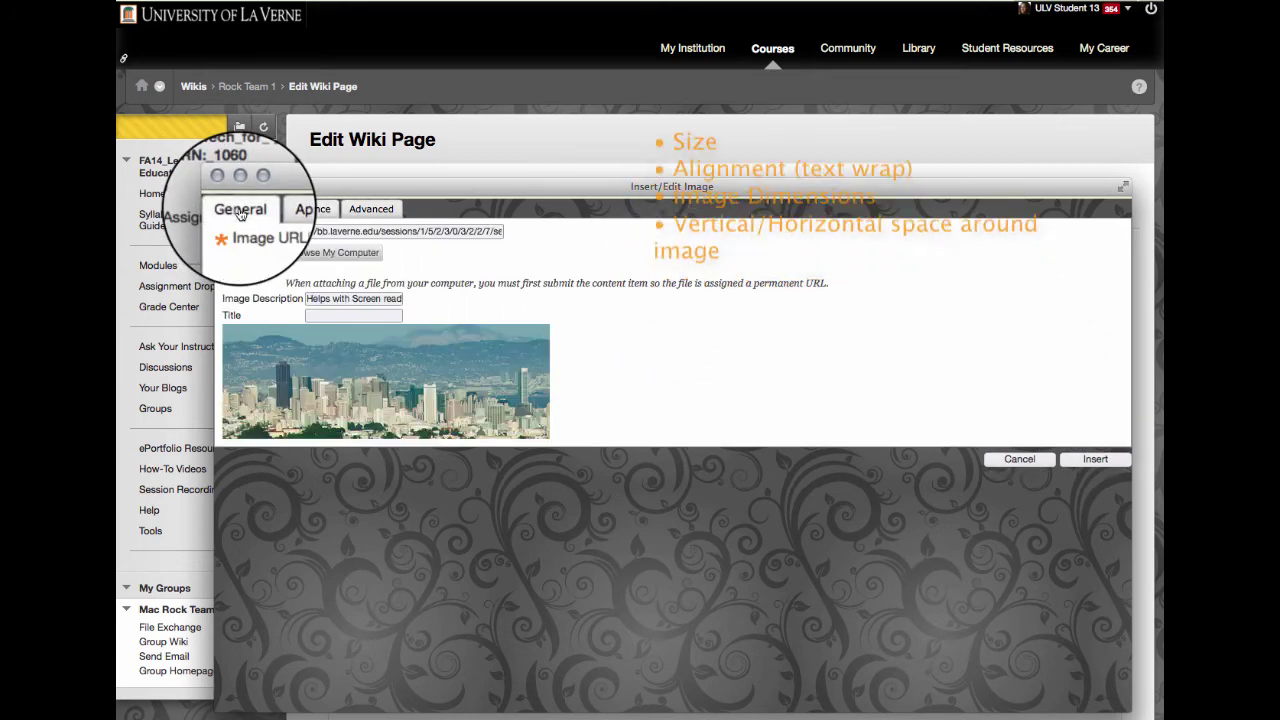
Step: Insert the image, then reopen its properties and resize it to 300 × 396 px
left_click(1097, 459)
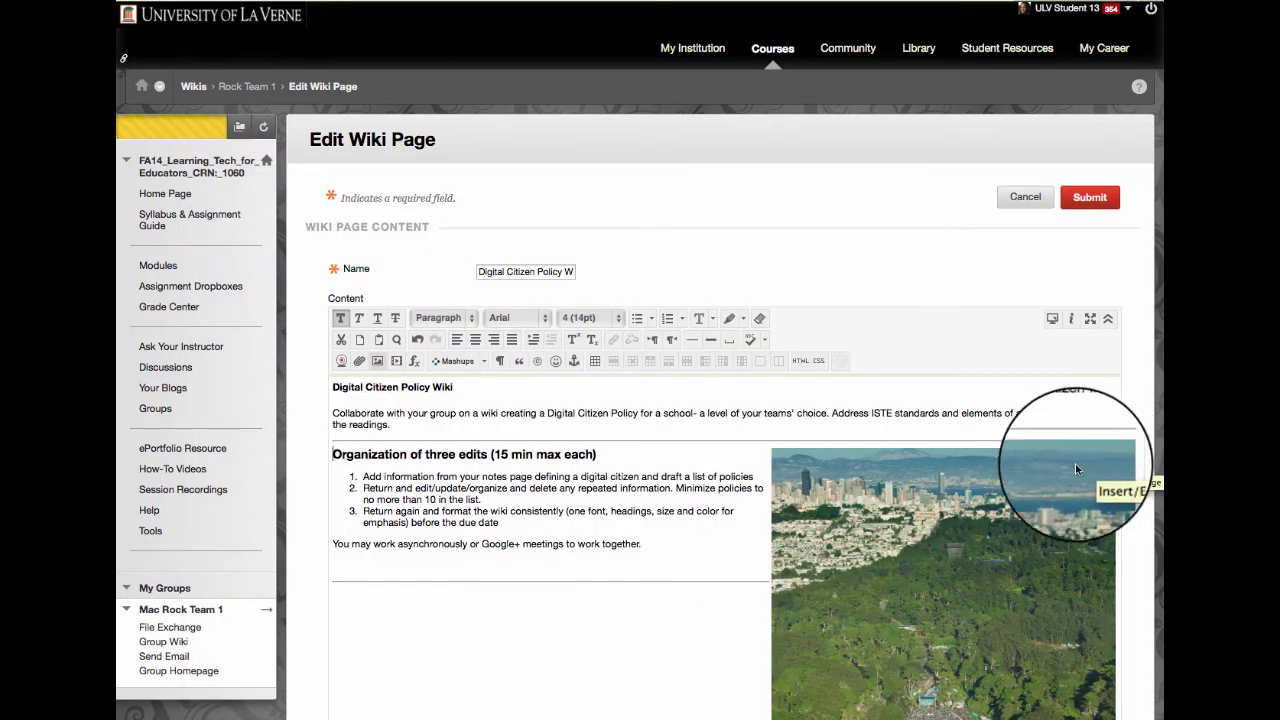
right_click(883, 501)
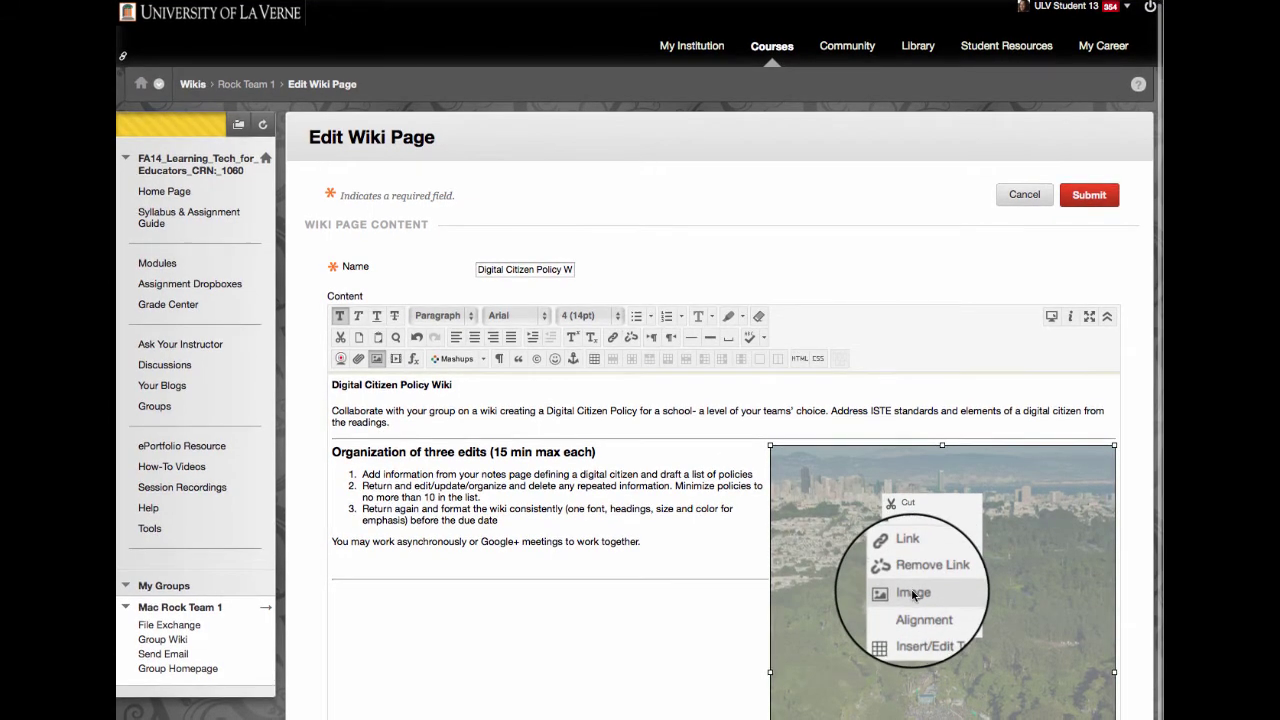
left_click(913, 594)
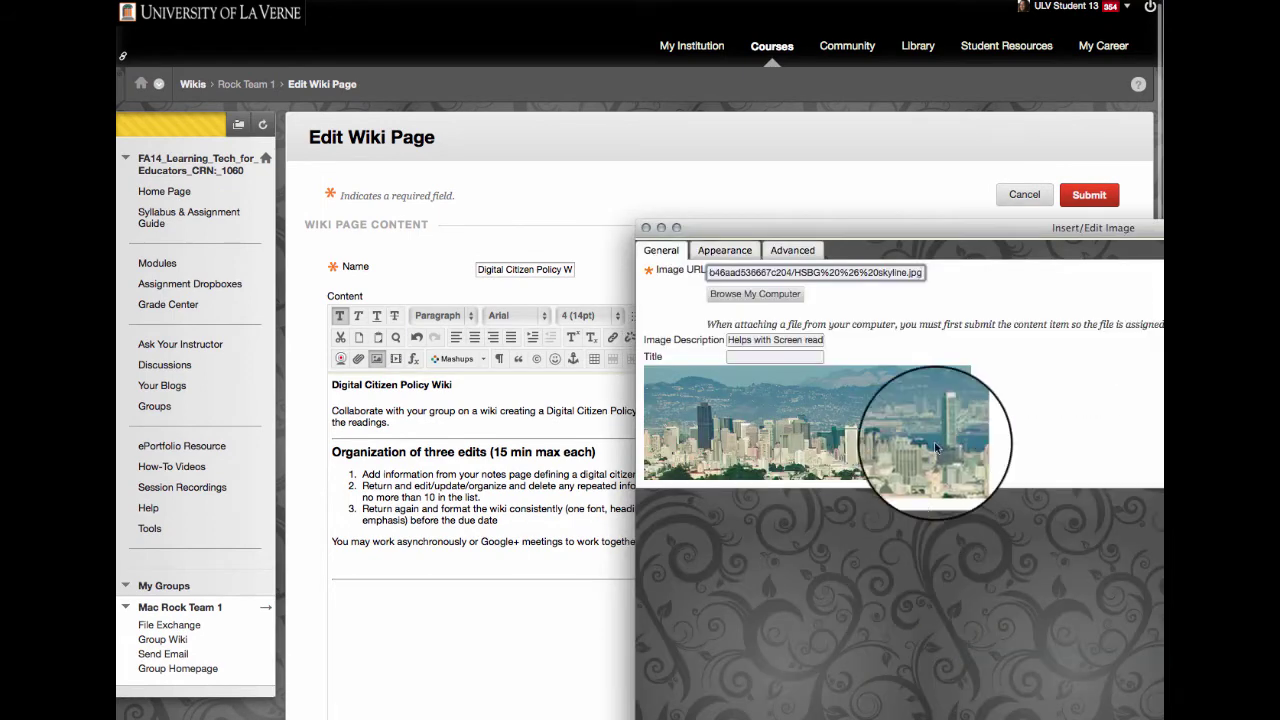
left_click_drag(968, 233, 554, 146)
left_click(318, 172)
double_click(328, 216)
type("300")
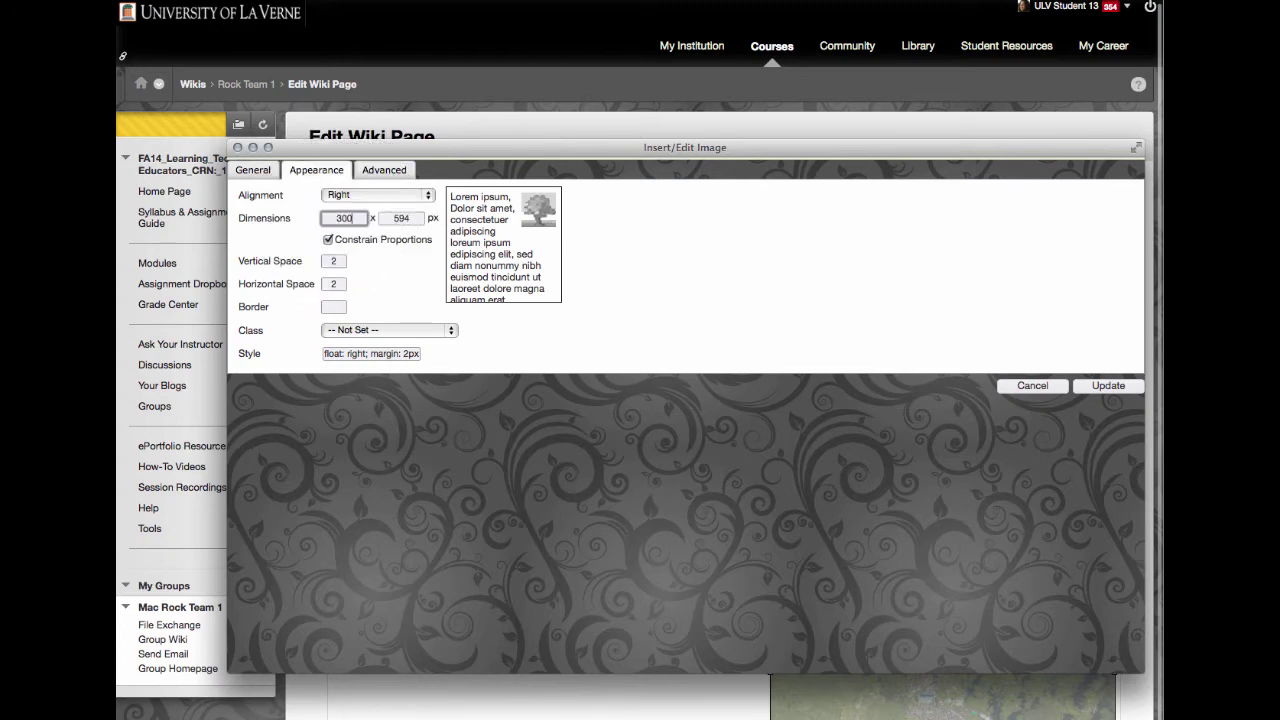
key("Tab")
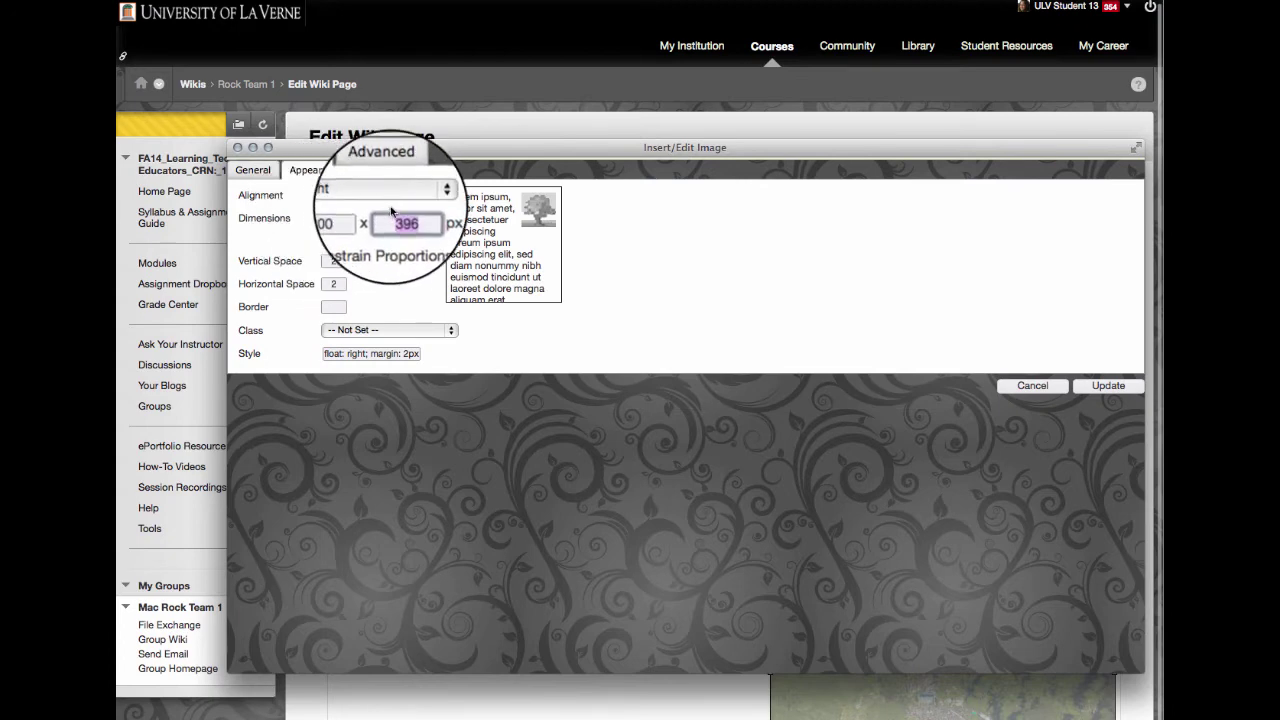
left_click(1108, 386)
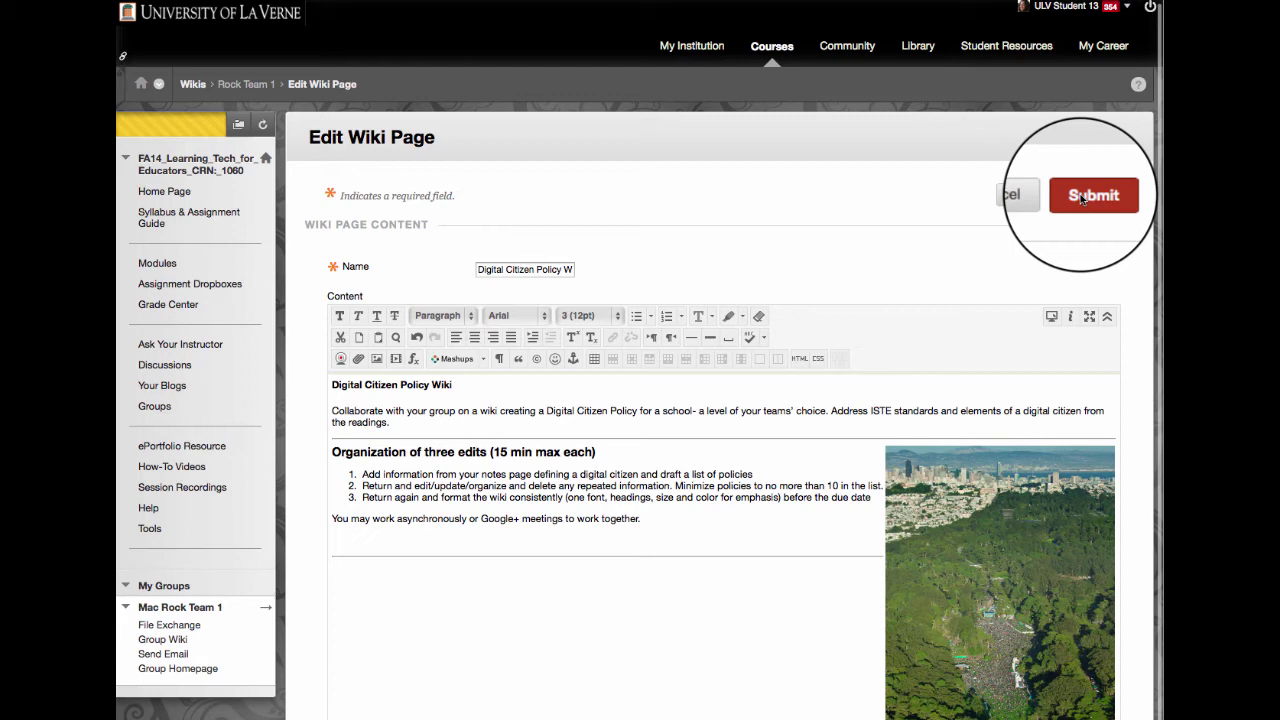
Step: Submit the wiki page edits and open the wiki item's actions menu
left_click(1082, 199)
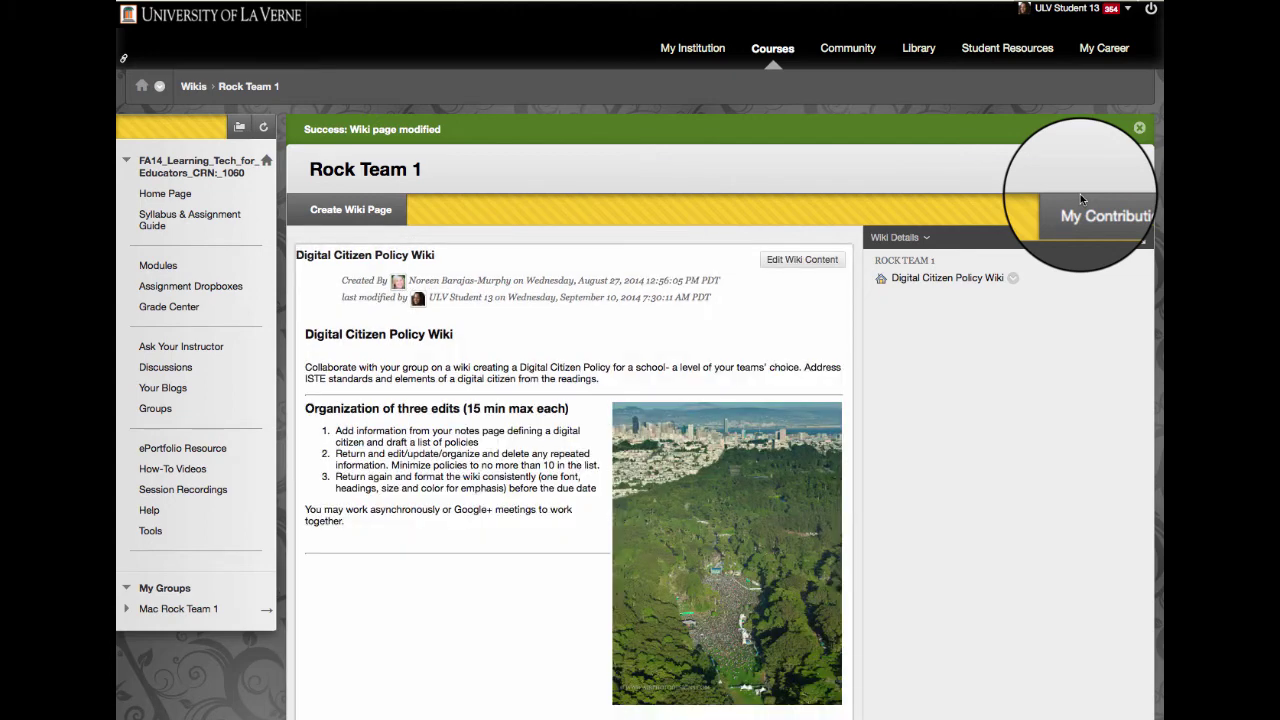
left_click(1013, 281)
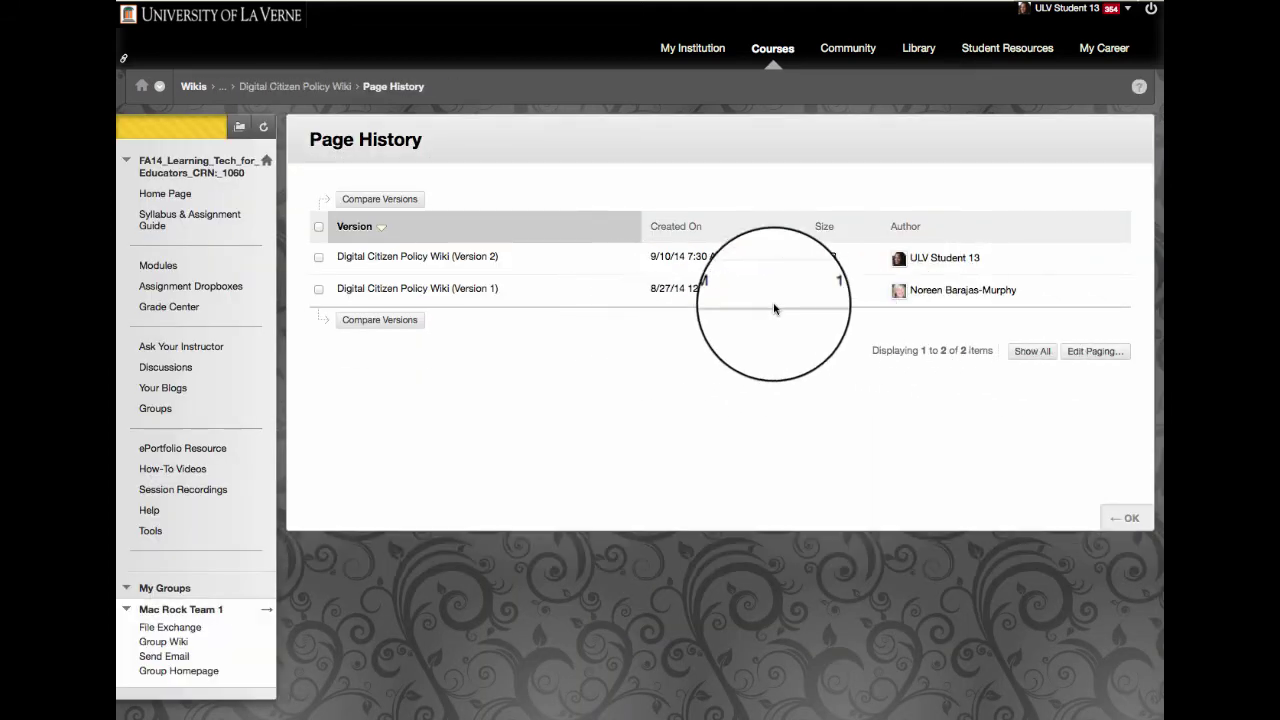
Step: Select Versions 2 and 1, view their enlarged comparison, then close it
left_click(319, 258)
left_click(319, 289)
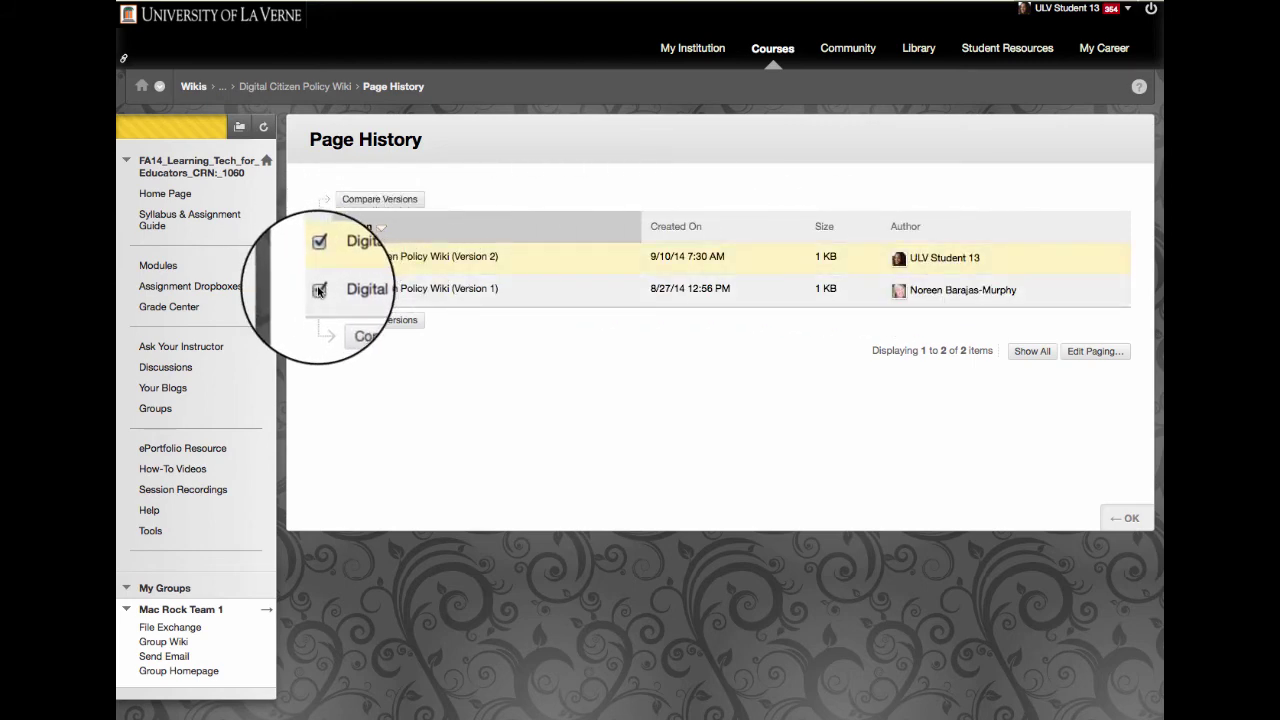
left_click(379, 321)
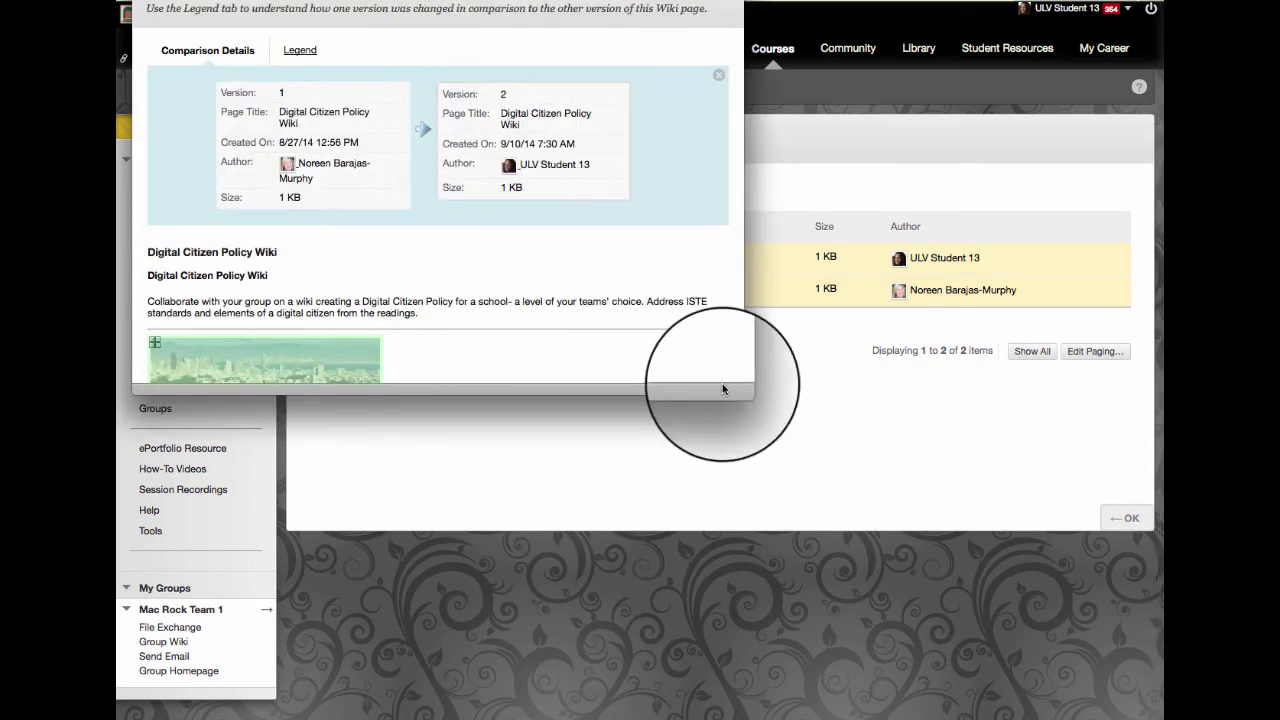
left_click_drag(736, 390, 862, 718)
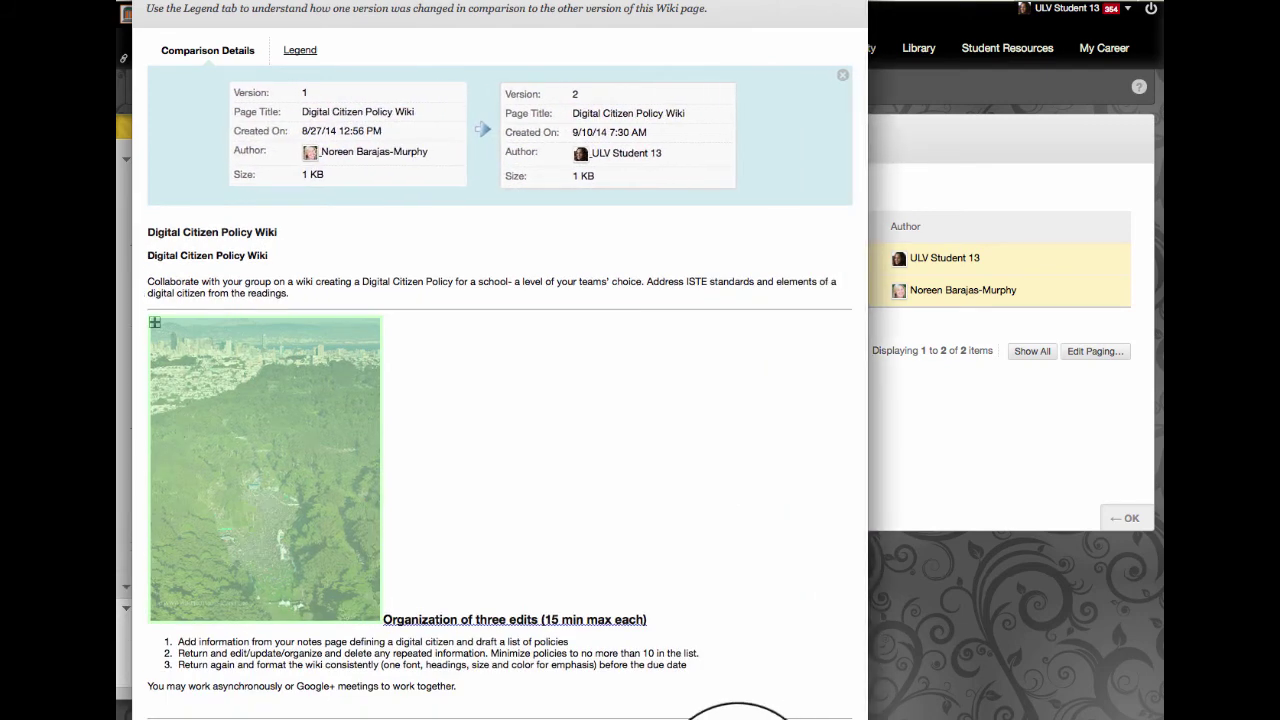
key("Escape")
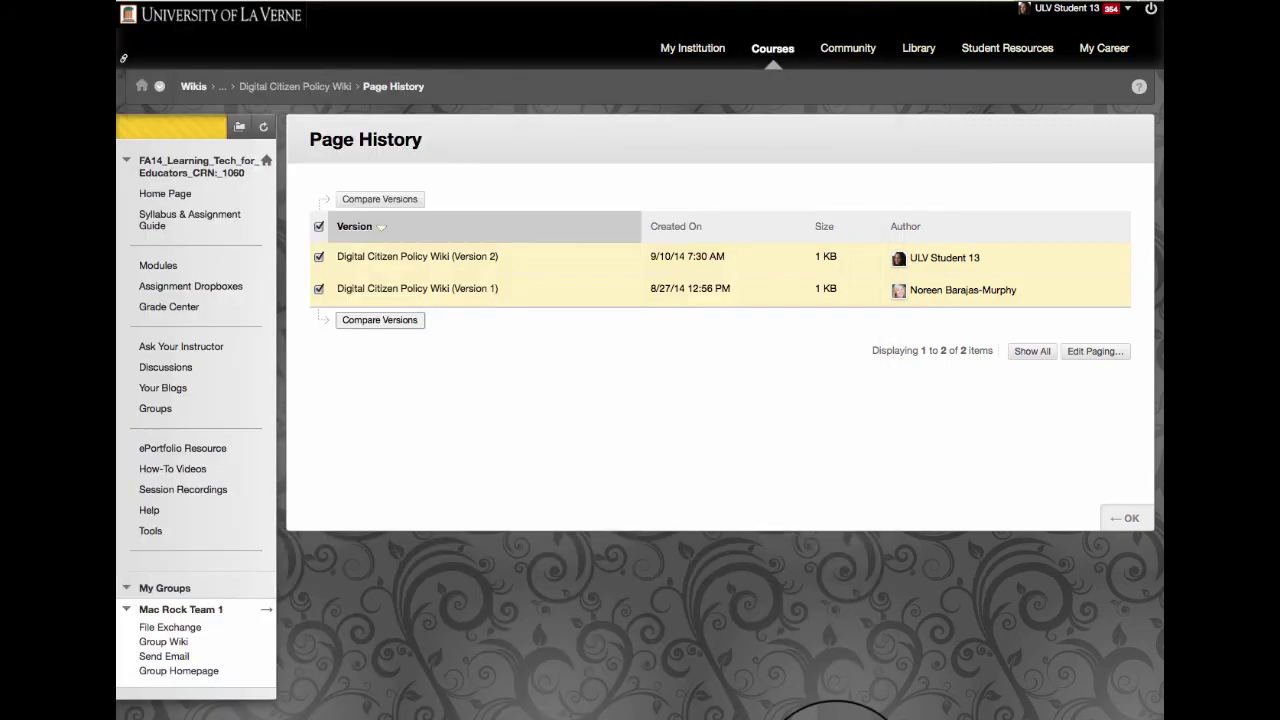
Step: Confirm Page History with OK to return to the Rock Team 1 wiki page
left_click(1119, 520)
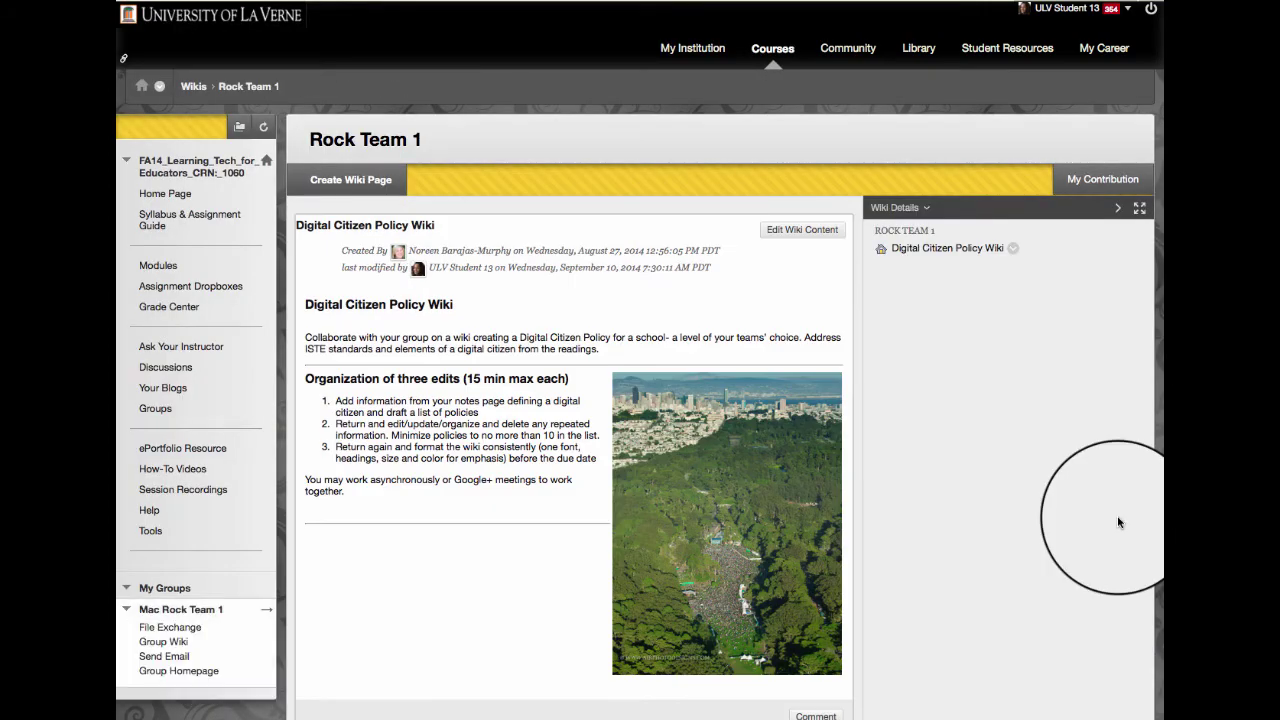